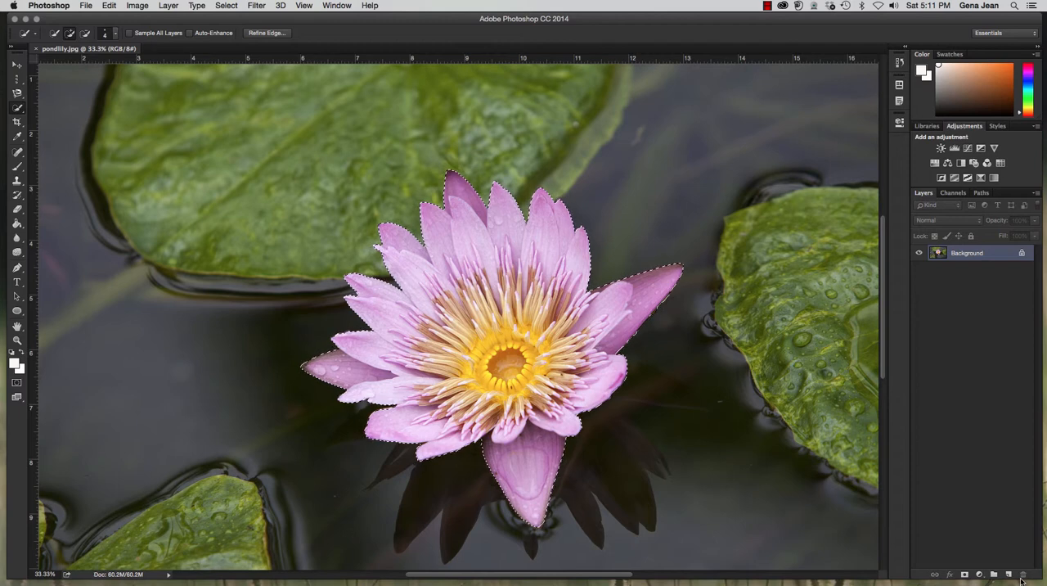
key("super+minus")
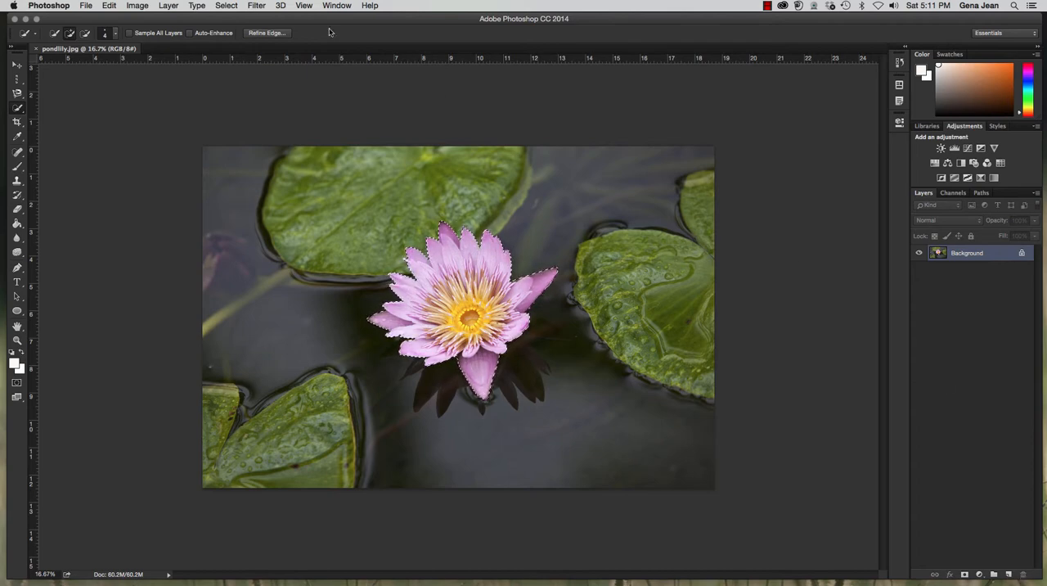
Invert the flower selection to the background and back to the flower several times, ending with the flower selected.
left_click(222, 6)
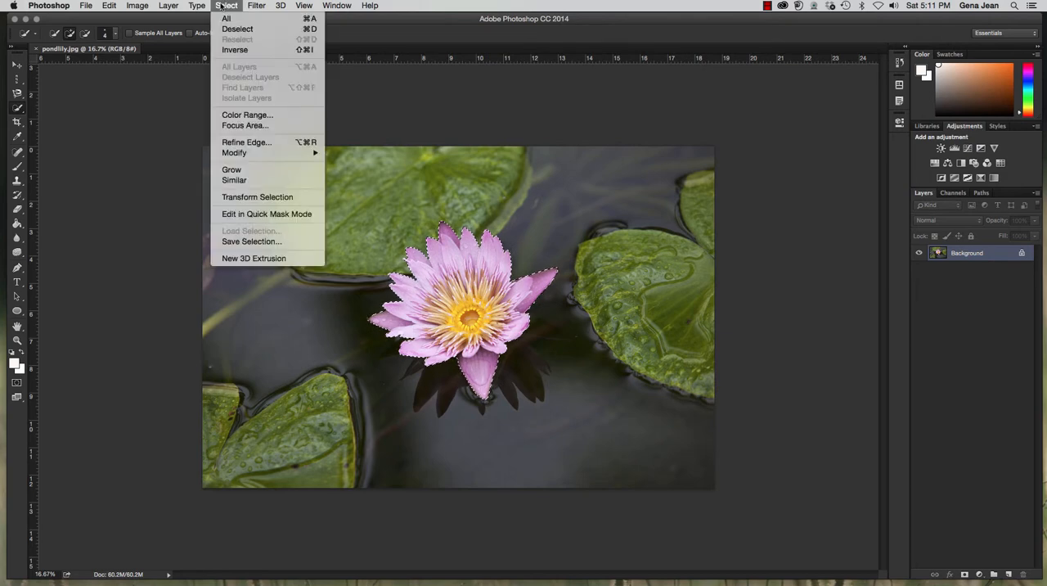
left_click(235, 50)
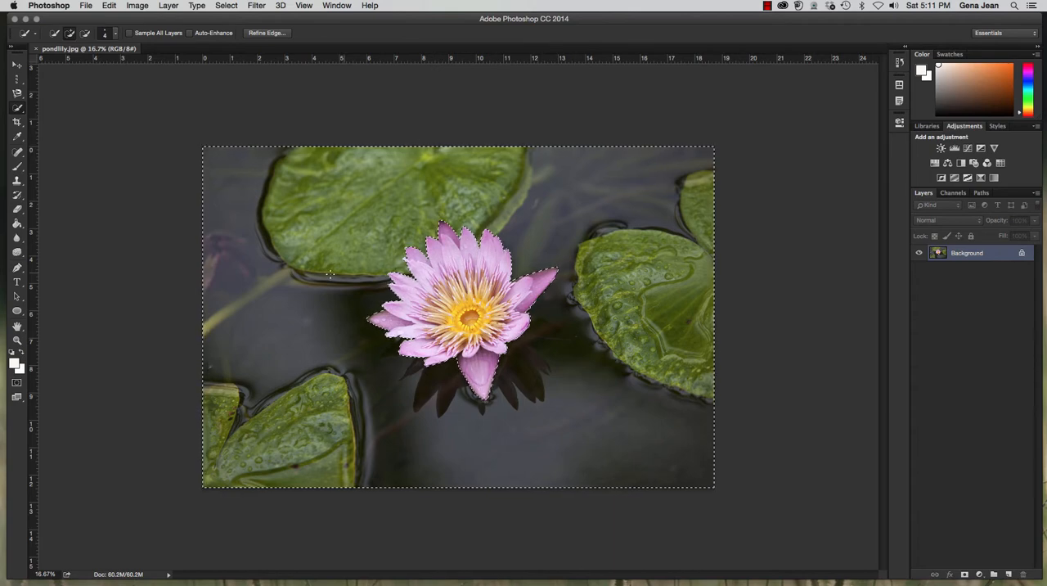
left_click(227, 5)
left_click(240, 54)
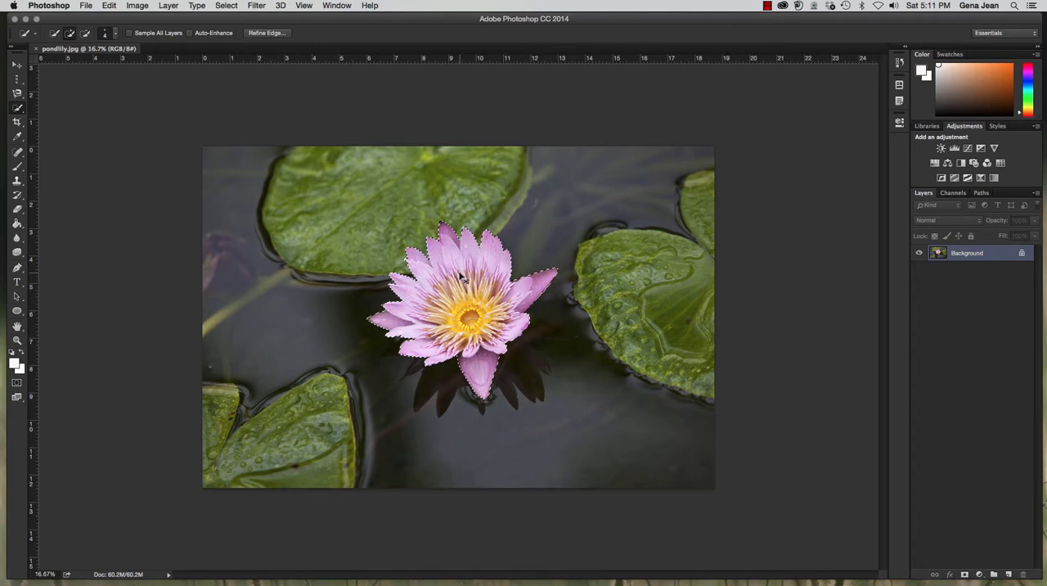
key("super+shift+i")
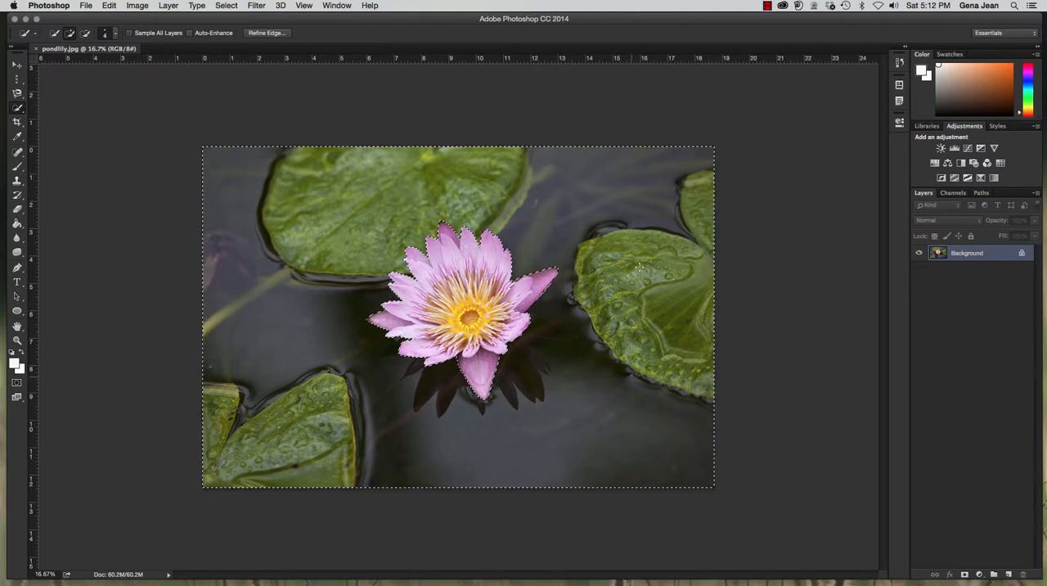
left_click(227, 4)
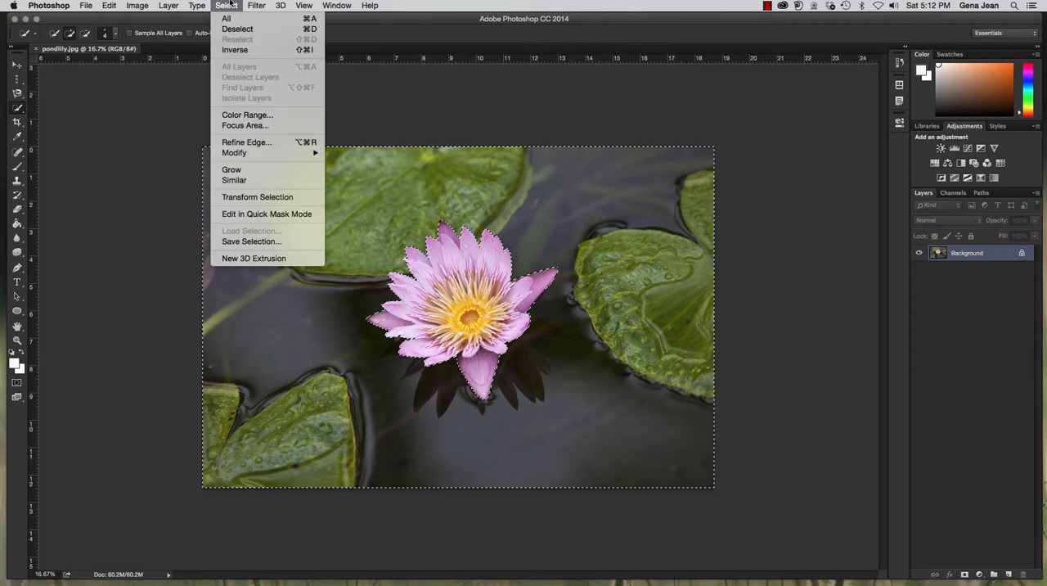
left_click(234, 52)
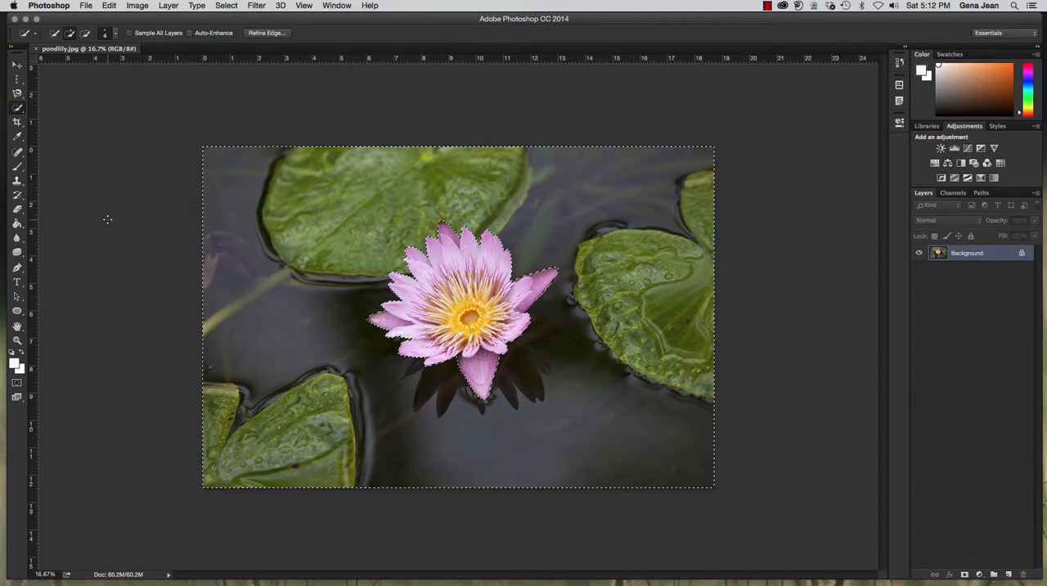
key("shift+super+i")
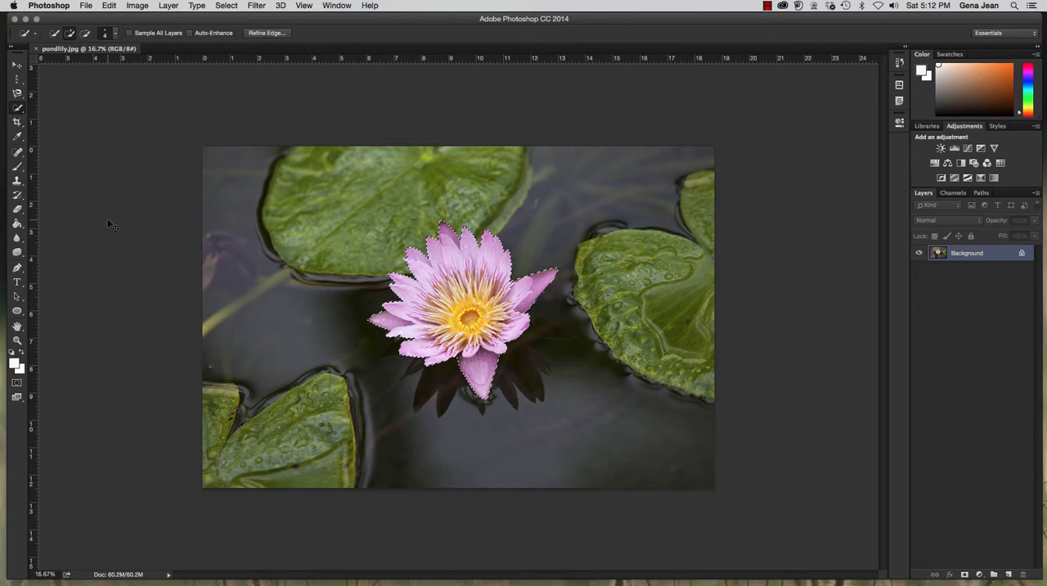
Deselect the flower and restore its selection with Reselect.
key("super+d")
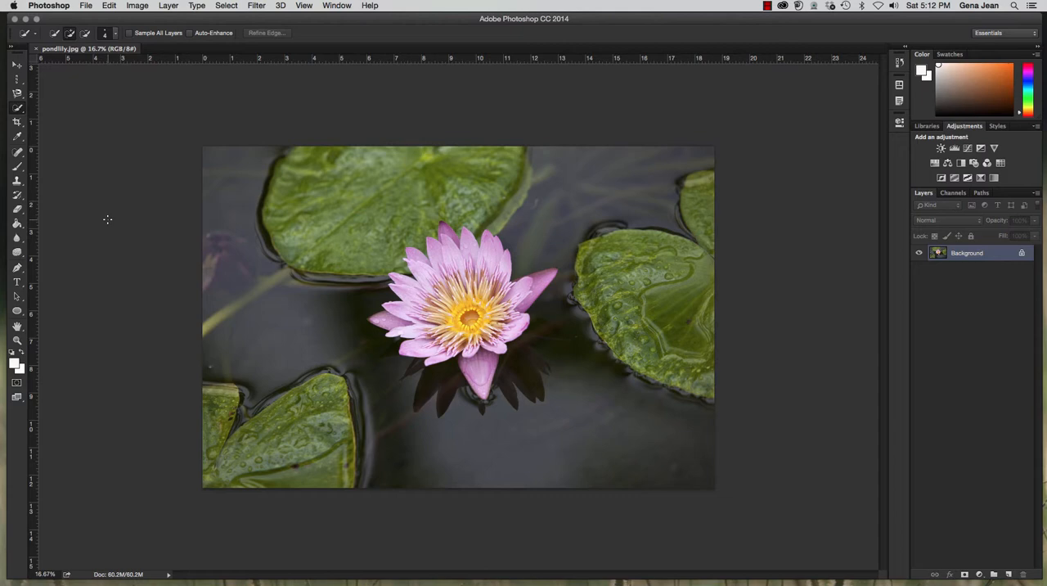
key("super+shift+d")
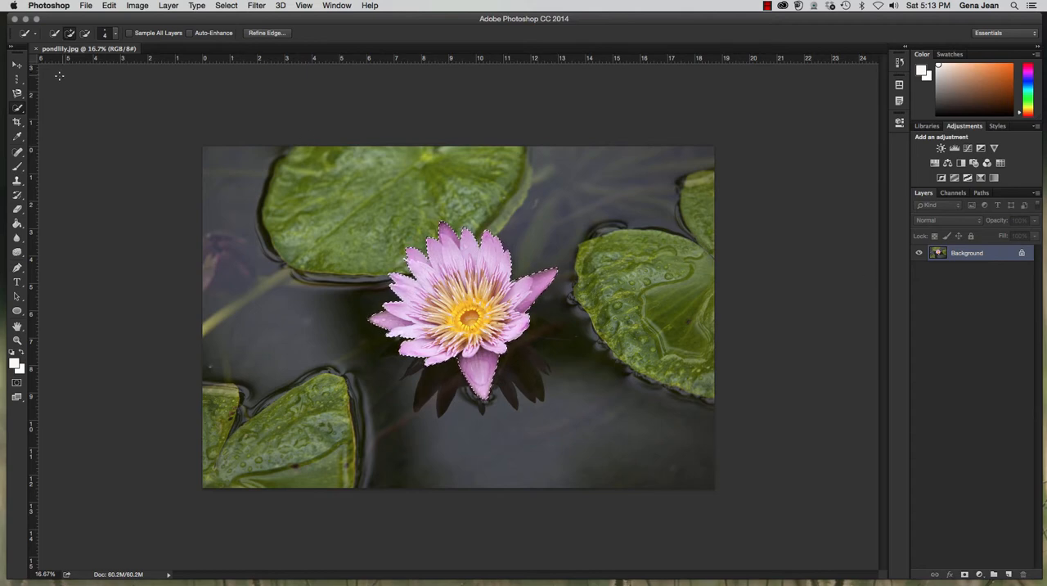
Try moving the selected flower toward the left side of the pond with the Move tool, and undo the move.
left_click(16, 65)
left_click_drag(482, 292, 316, 317)
key("super+z")
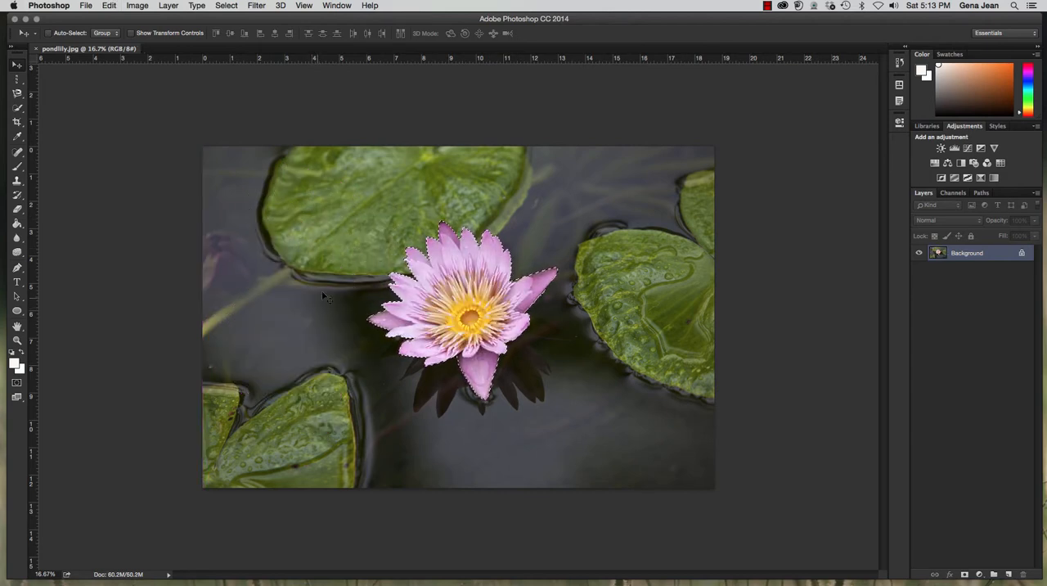
Duplicate the selected flower onto the lower-left lily pad and again onto the water in the photo's lower right.
left_click_drag(435, 300, 615, 370)
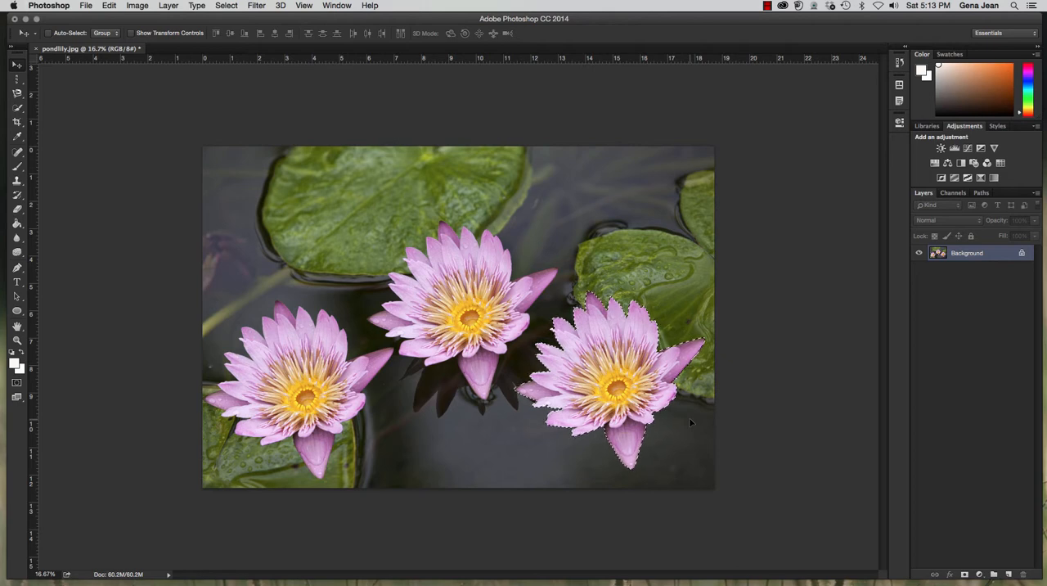
key("super+z")
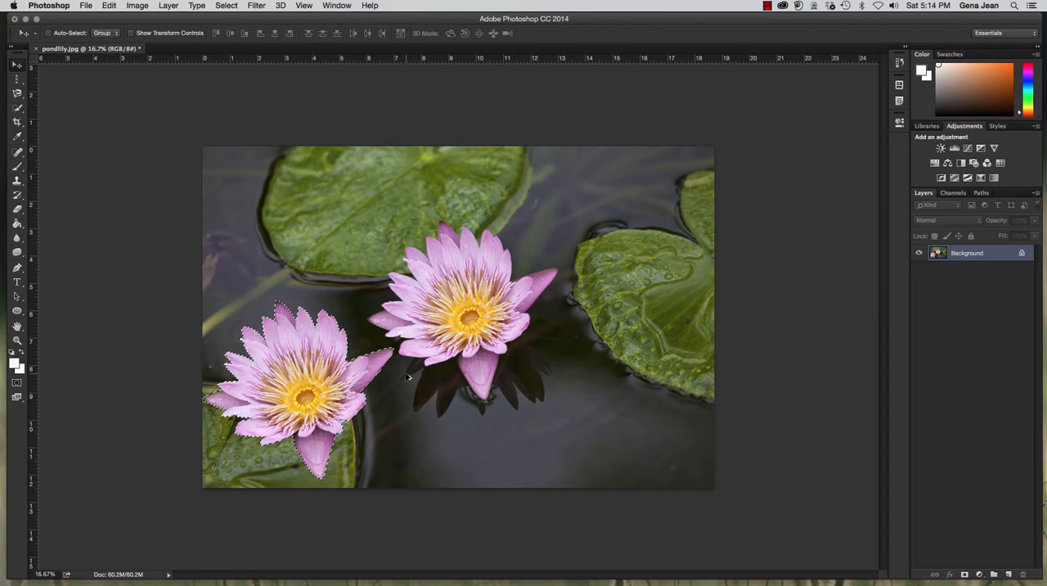
left_click_drag(296, 361, 607, 370)
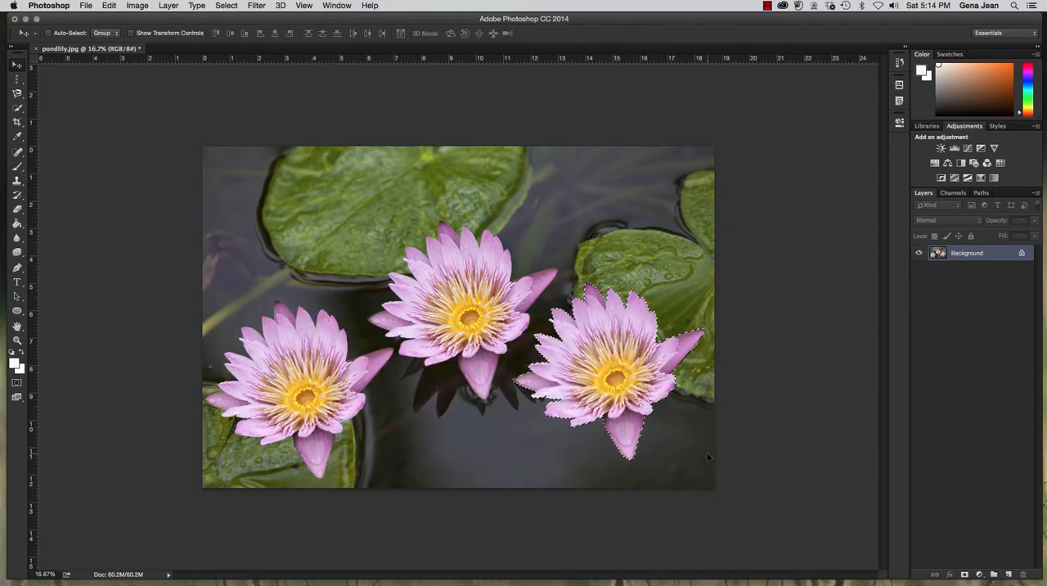
Free-transform the lower-right flower copy, scaling it proportionally to about 62% and placing it on the water just below the right lily pad.
key("super+t")
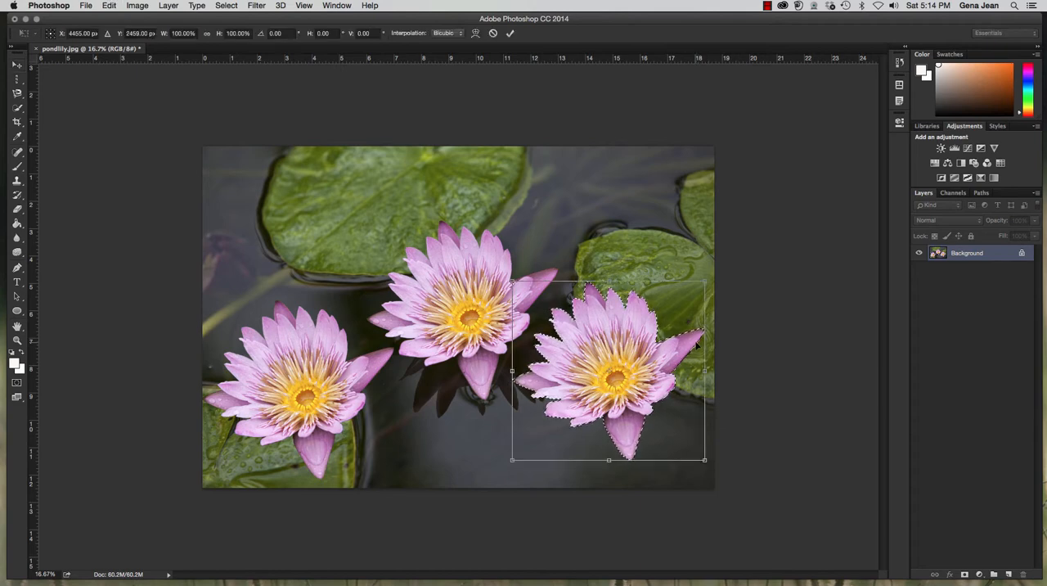
left_click_drag(709, 279, 615, 365)
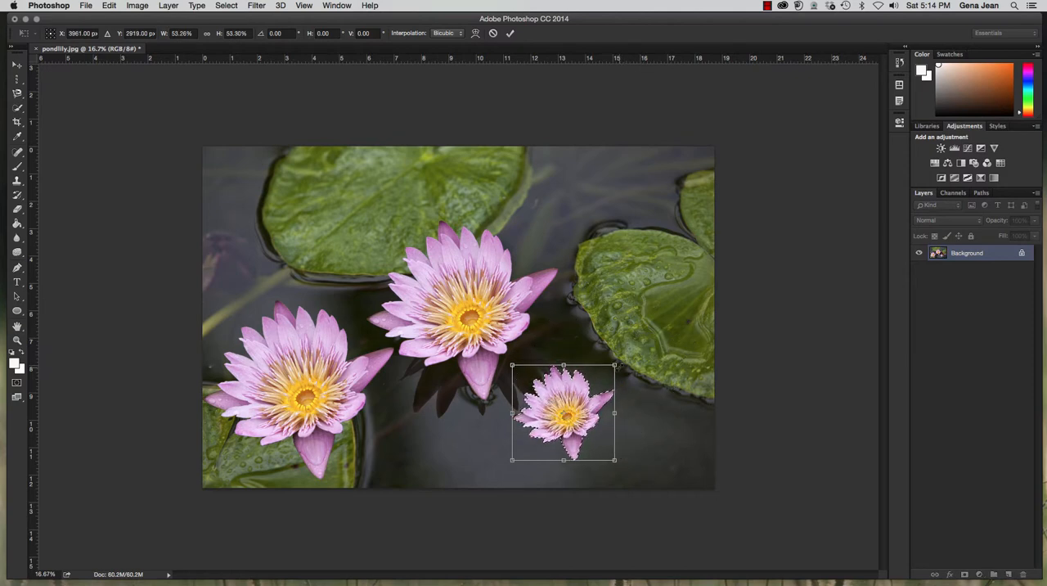
mouse_move(615, 365)
left_mouse_down()
mouse_move(577, 401)
mouse_move(611, 376)
left_mouse_up()
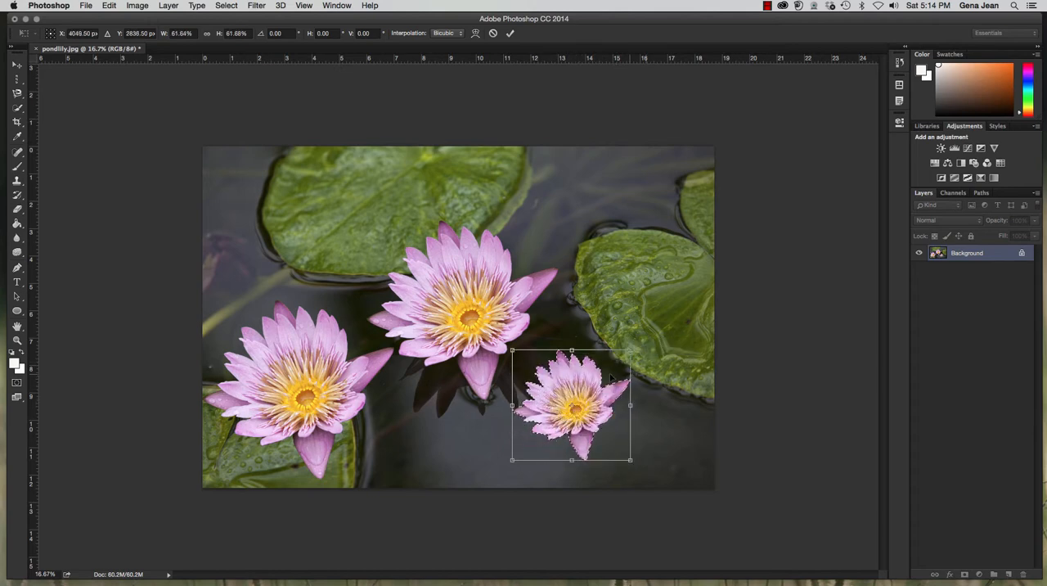
left_click_drag(569, 415, 657, 229)
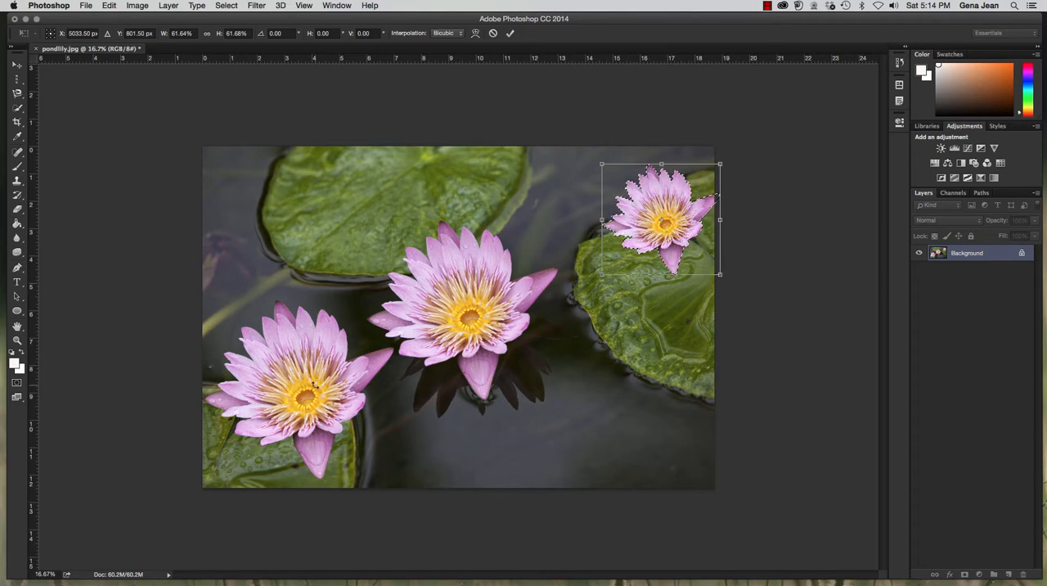
left_click_drag(668, 217, 619, 392)
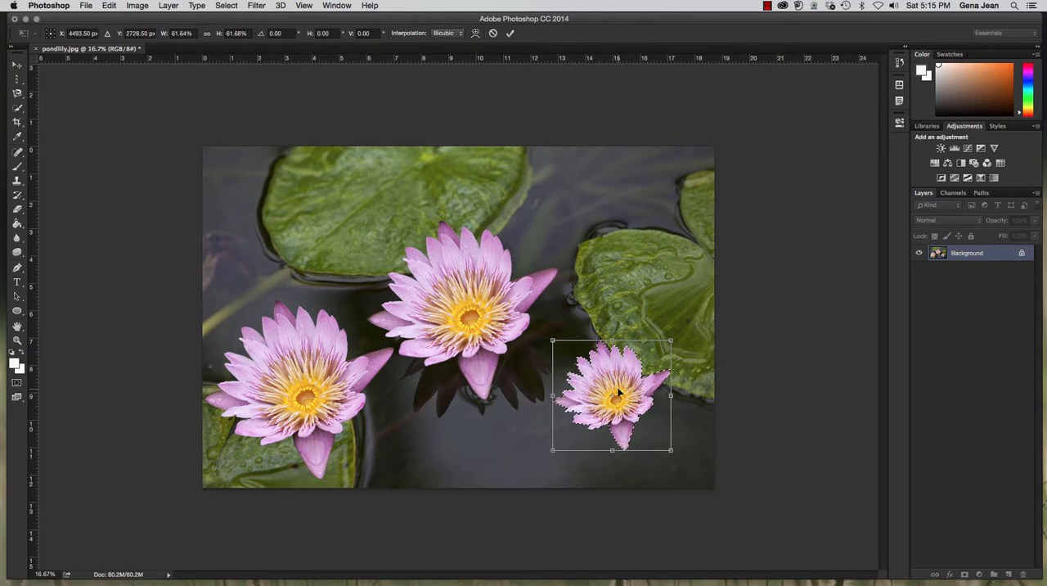
key("Return")
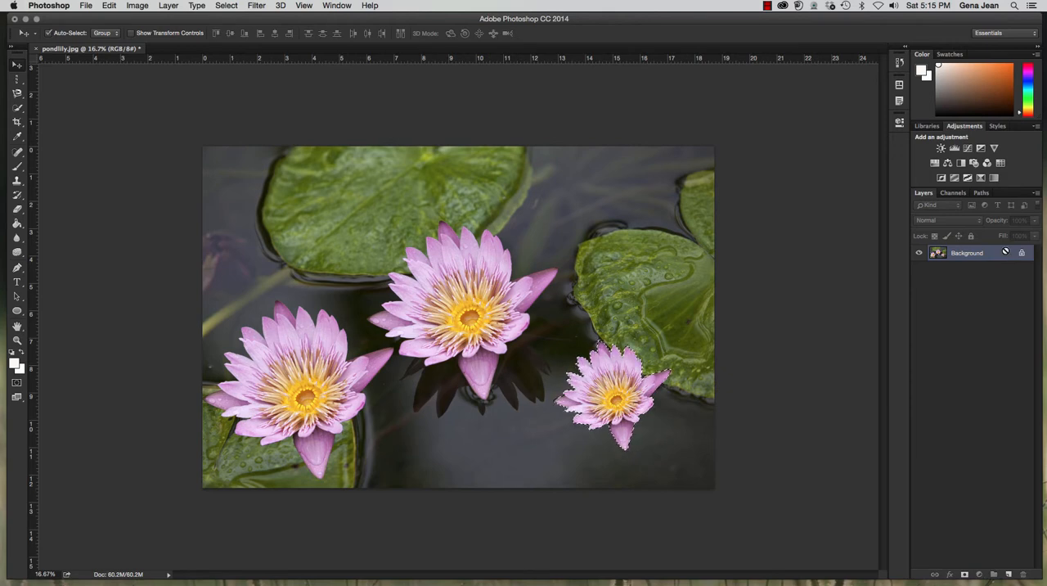
Copy the selected small flower onto a new layer and check it by toggling the Background layer's visibility.
key("super+j")
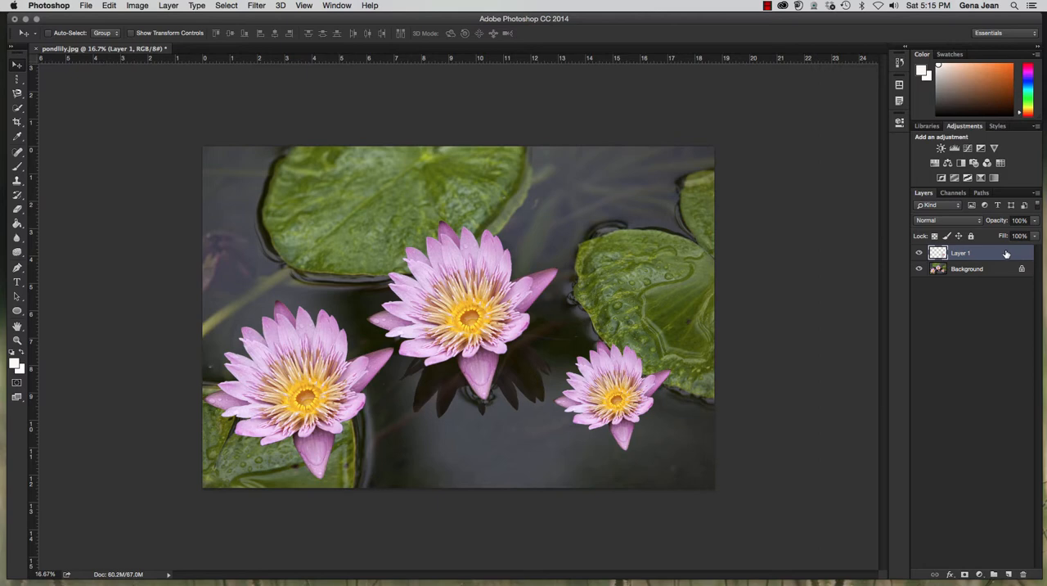
left_click(920, 269)
left_click(920, 269)
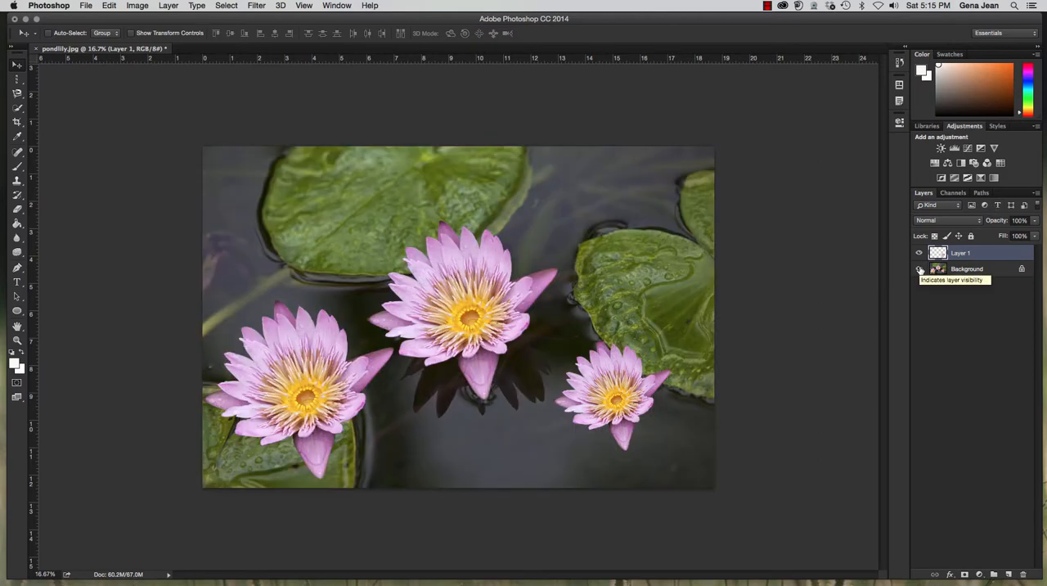
left_click(920, 269)
left_click(920, 269)
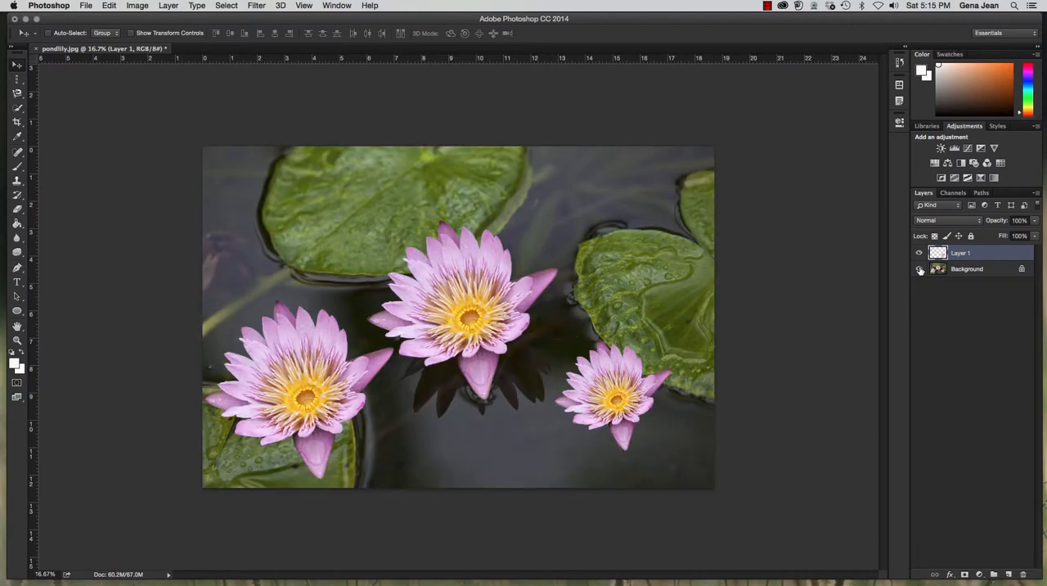
left_click(919, 270)
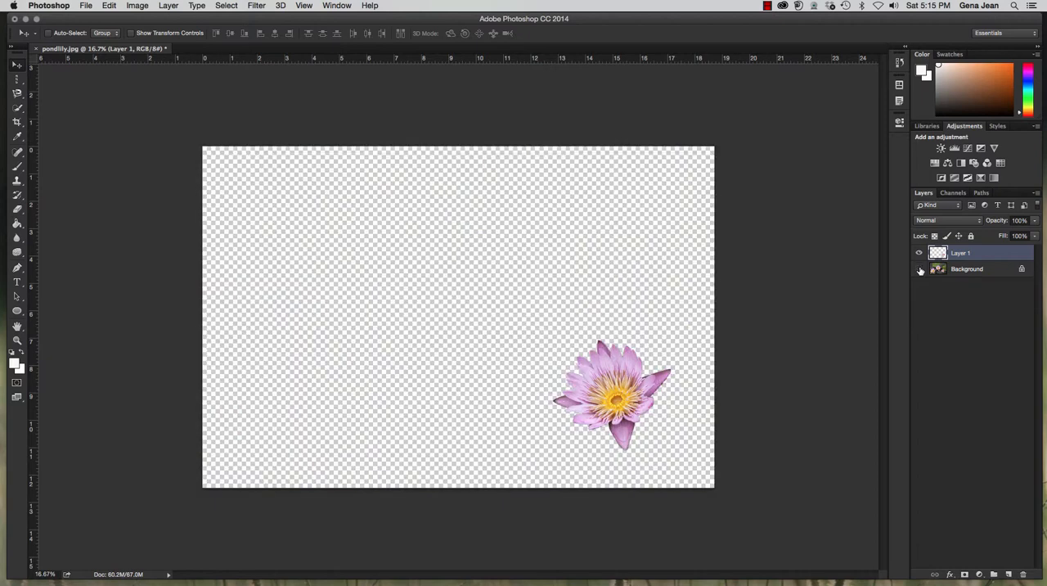
left_click(920, 269)
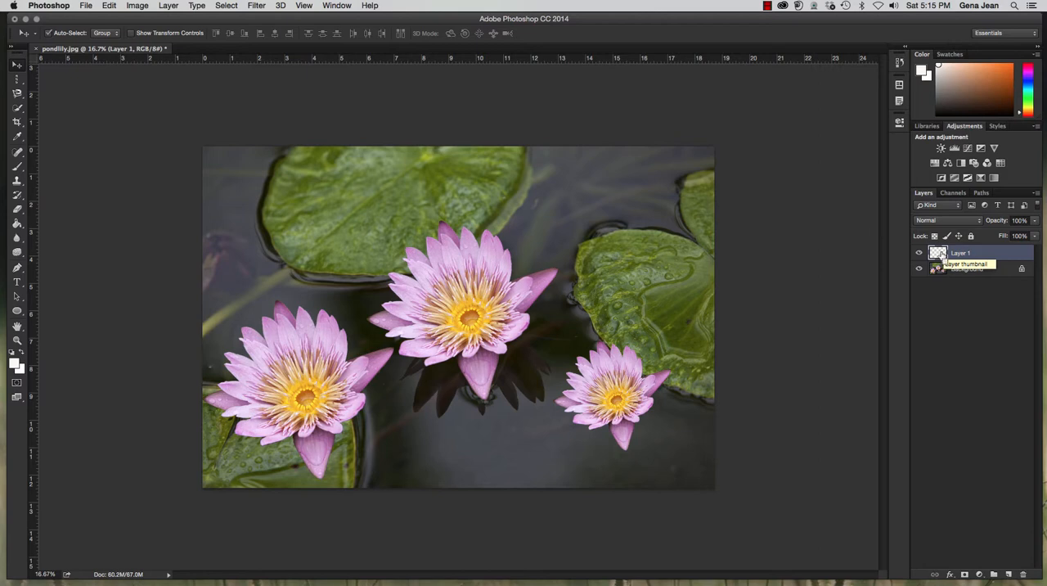
Load Layer 1's flower outline as a selection, add a layer mask from it, and check it by toggling layer visibility.
left_click(942, 254, "super")
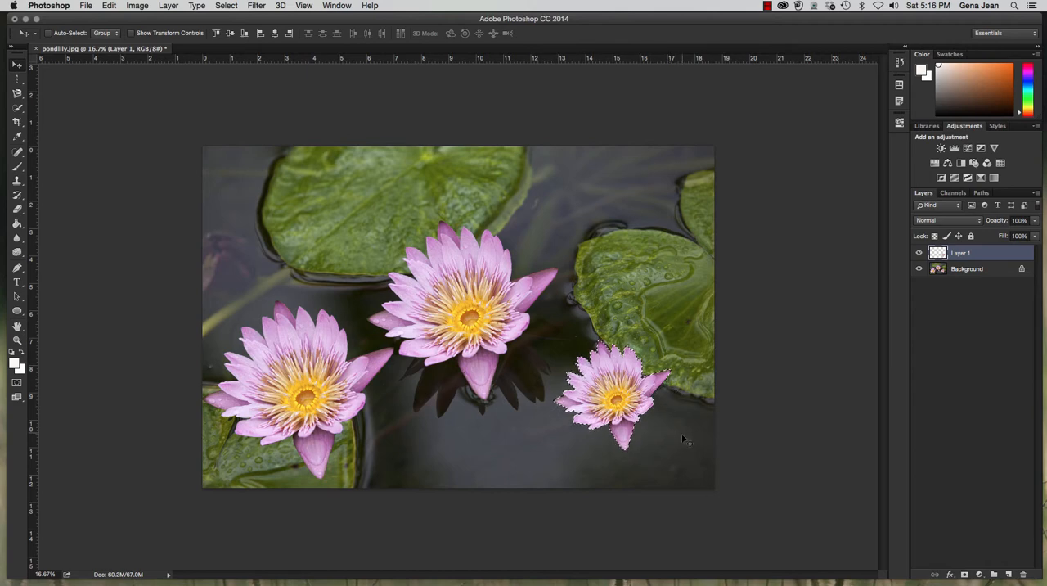
left_click(964, 575)
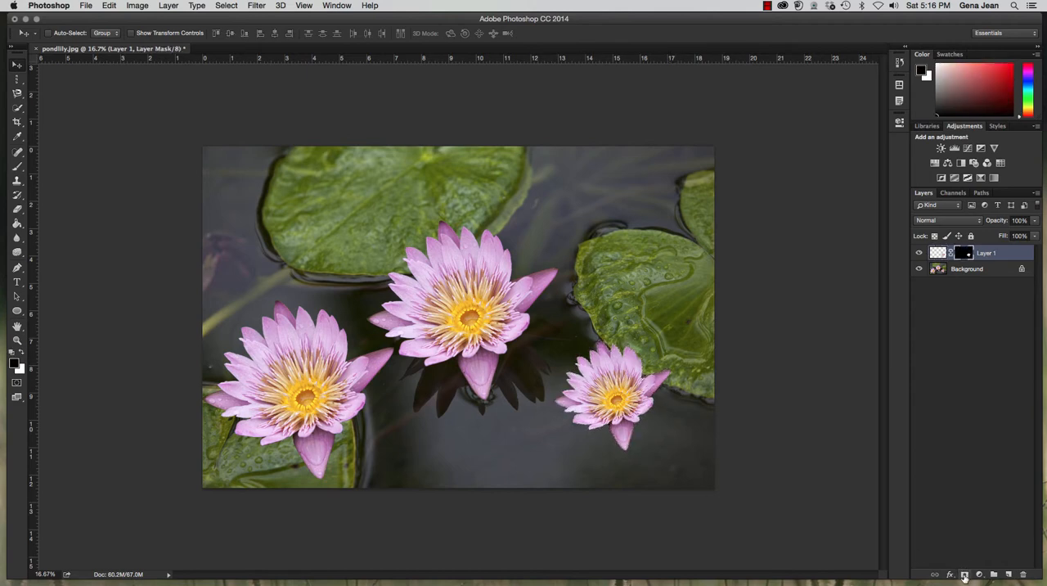
left_click(919, 254, "alt")
left_click(919, 254)
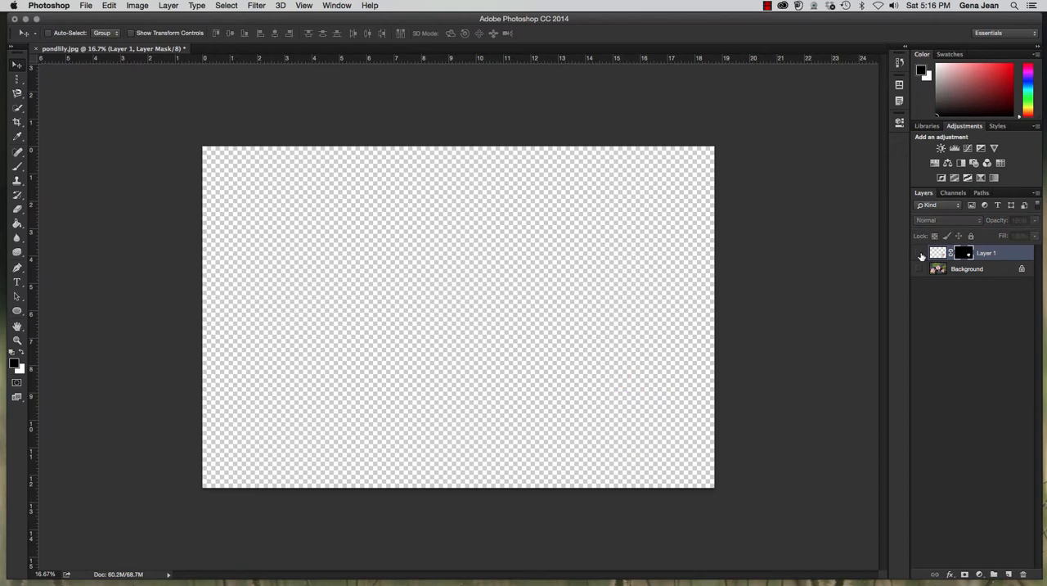
left_click(920, 254)
left_click(919, 269)
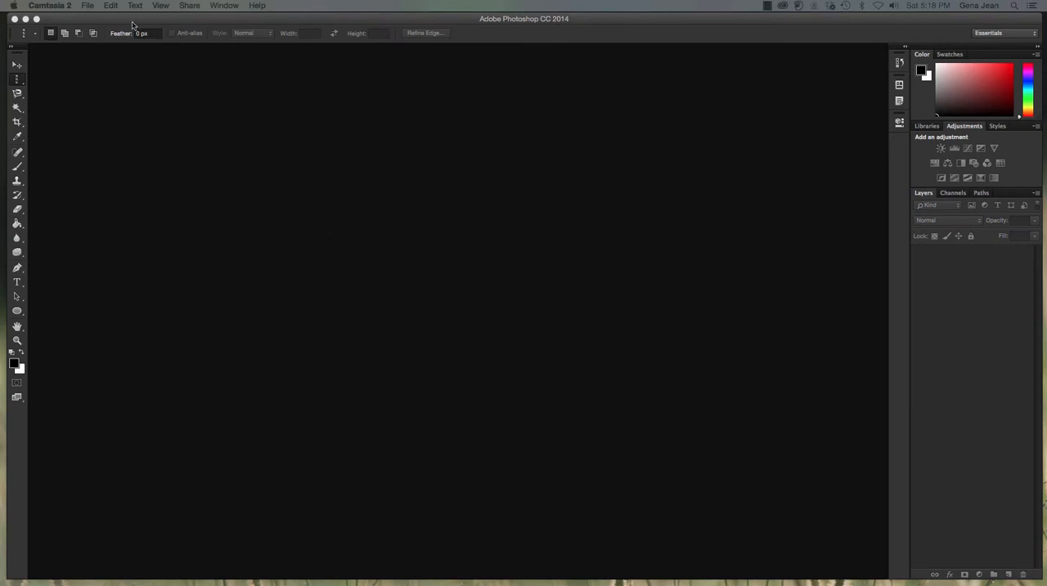
Browse the Chapter4 folder in Adobe Bridge and open sleepingbaby.jpg in Photoshop.
left_click(89, 11)
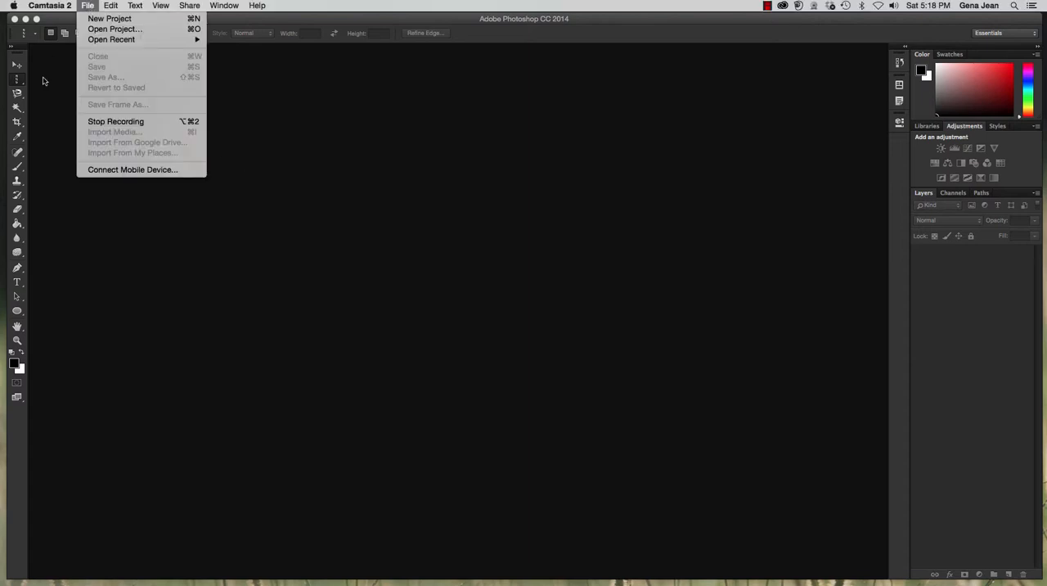
left_click(44, 80)
left_click(89, 7)
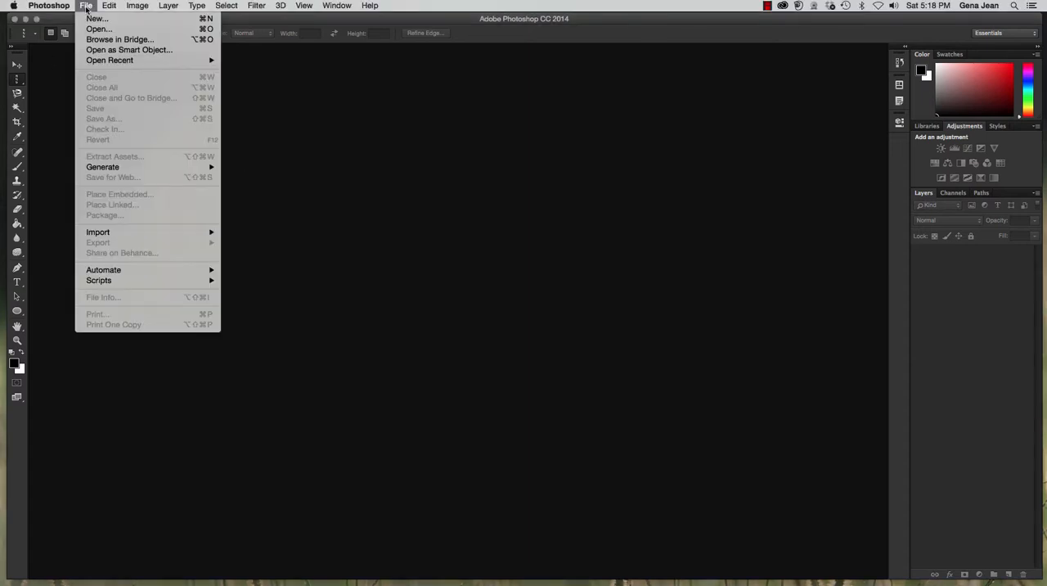
left_click(106, 41)
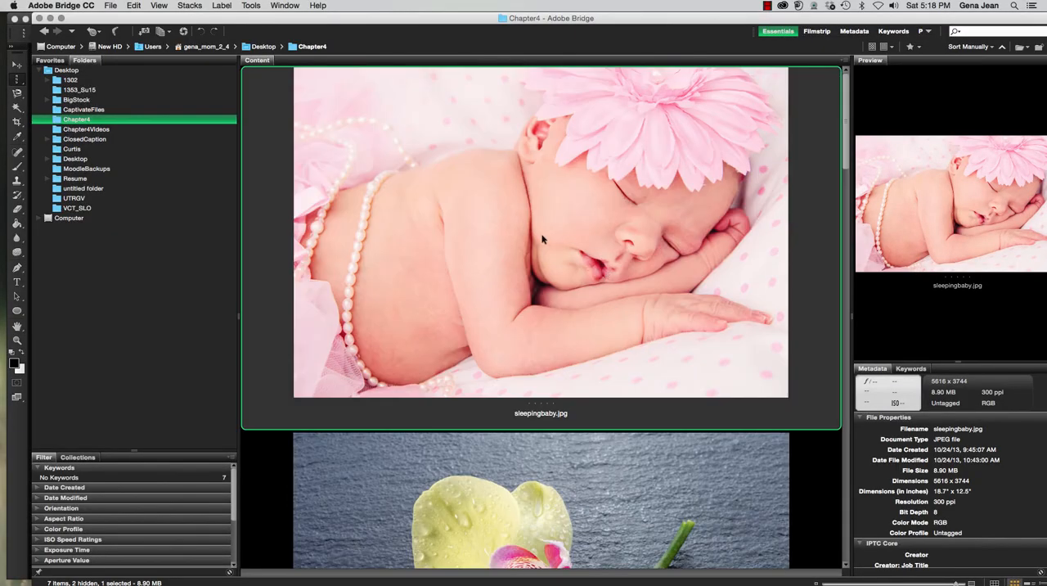
scroll(509, 225, "down", 3)
double_click(509, 227)
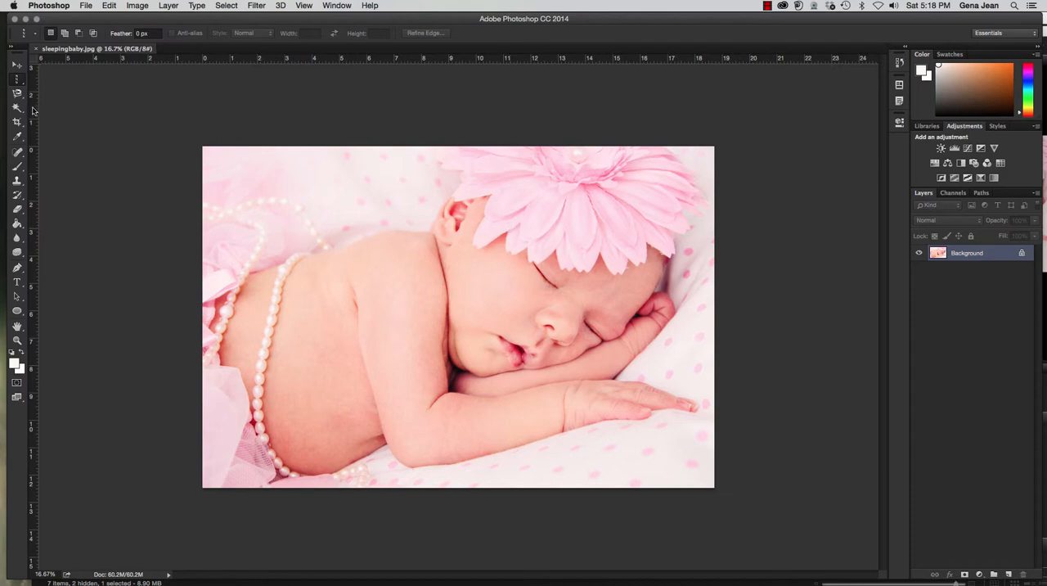
Place vertical guides at about 1.5 in and 17.2 in, and horizontal guides at about 1.5 in, 11 in and the image's bottom edge.
left_click_drag(33, 110, 245, 141)
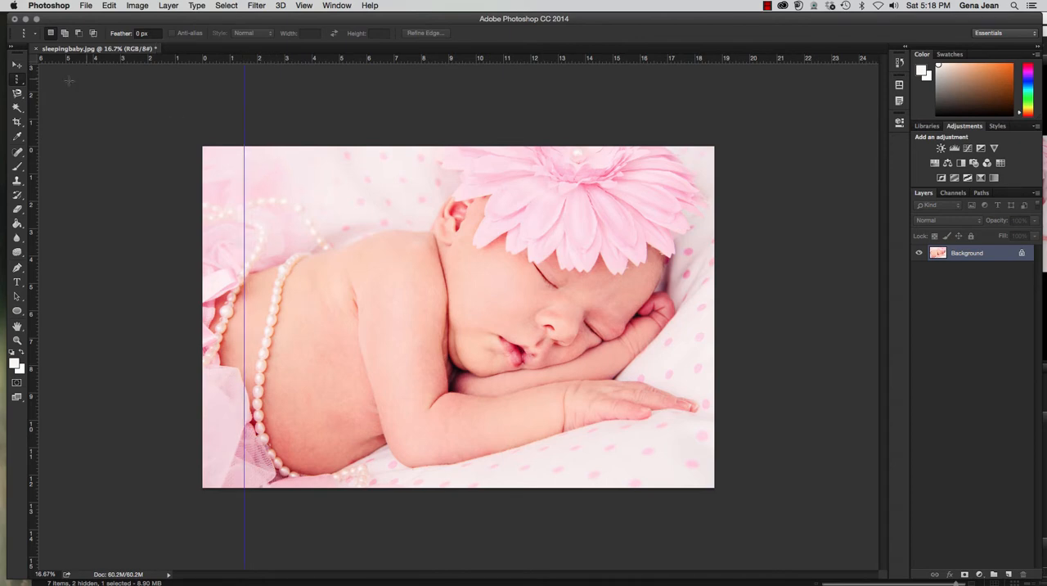
left_click_drag(38, 105, 674, 163)
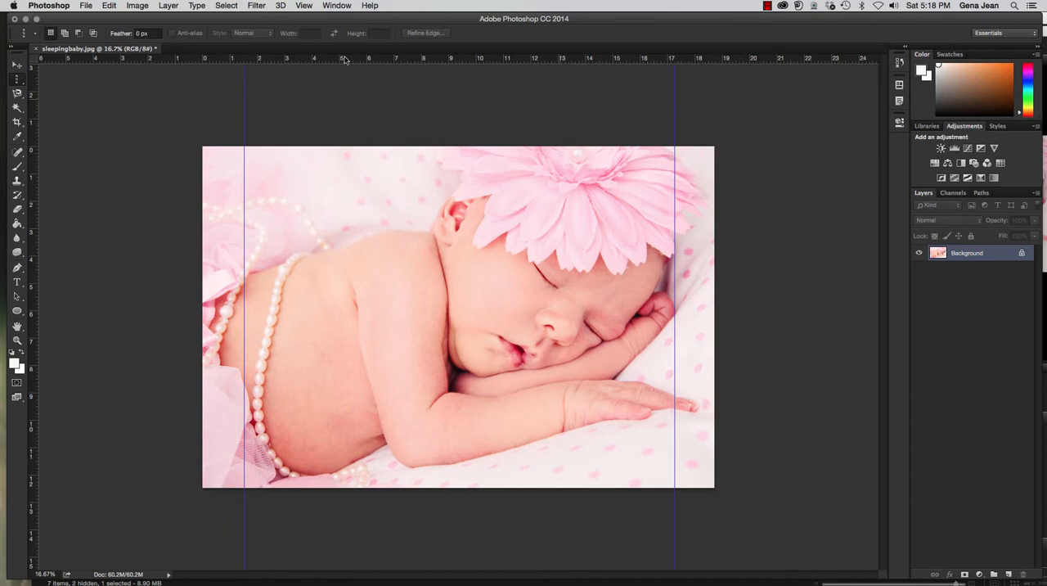
left_click_drag(283, 61, 271, 187)
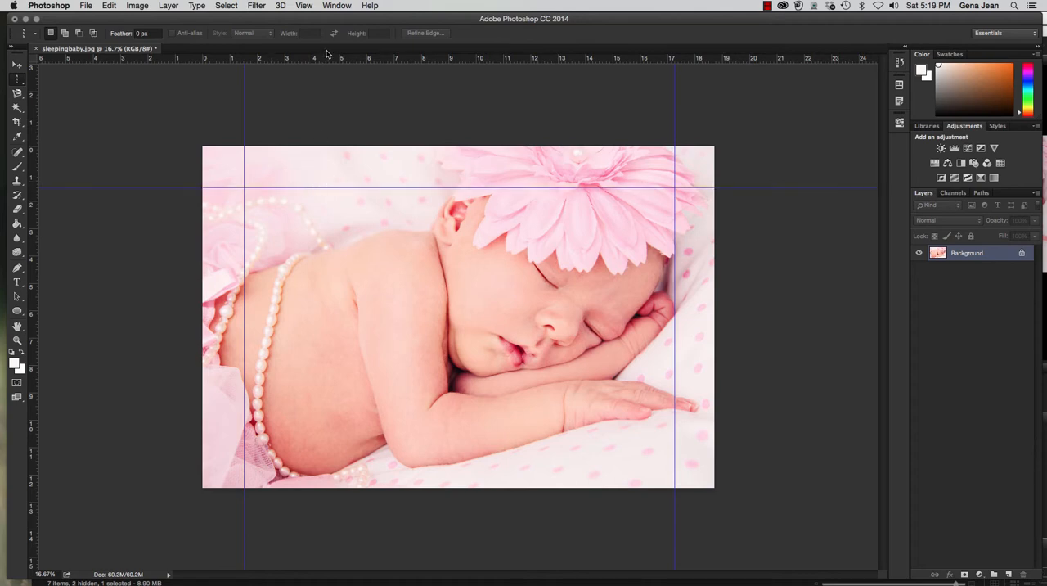
left_click_drag(327, 59, 347, 444)
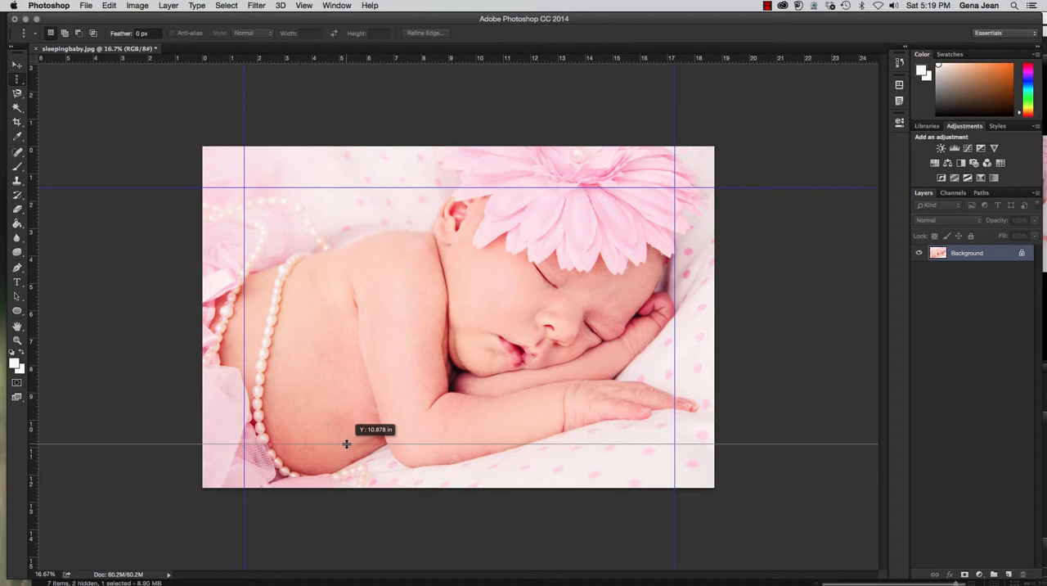
left_click_drag(347, 443, 346, 488)
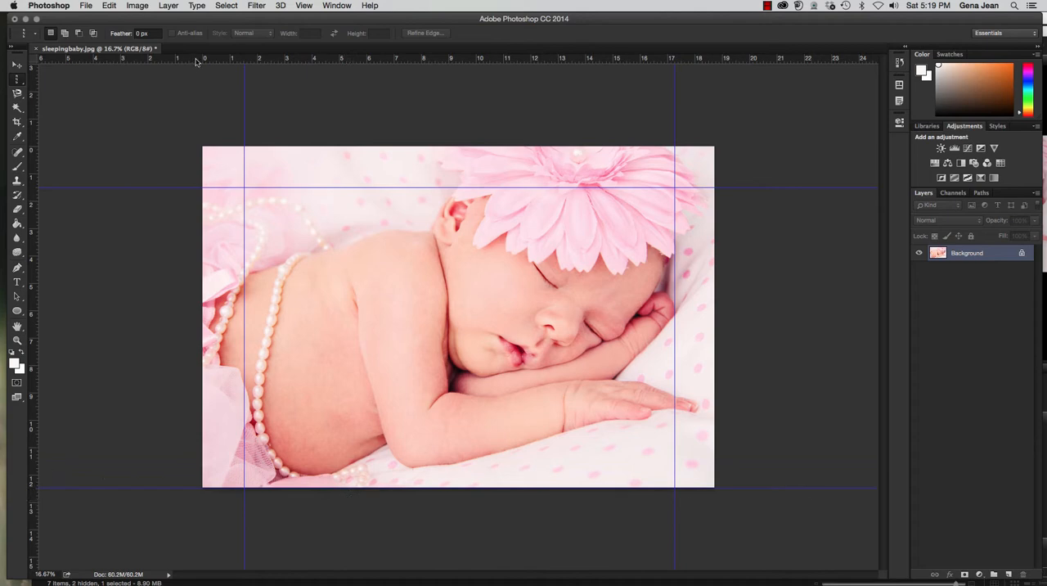
left_click_drag(196, 62, 231, 448)
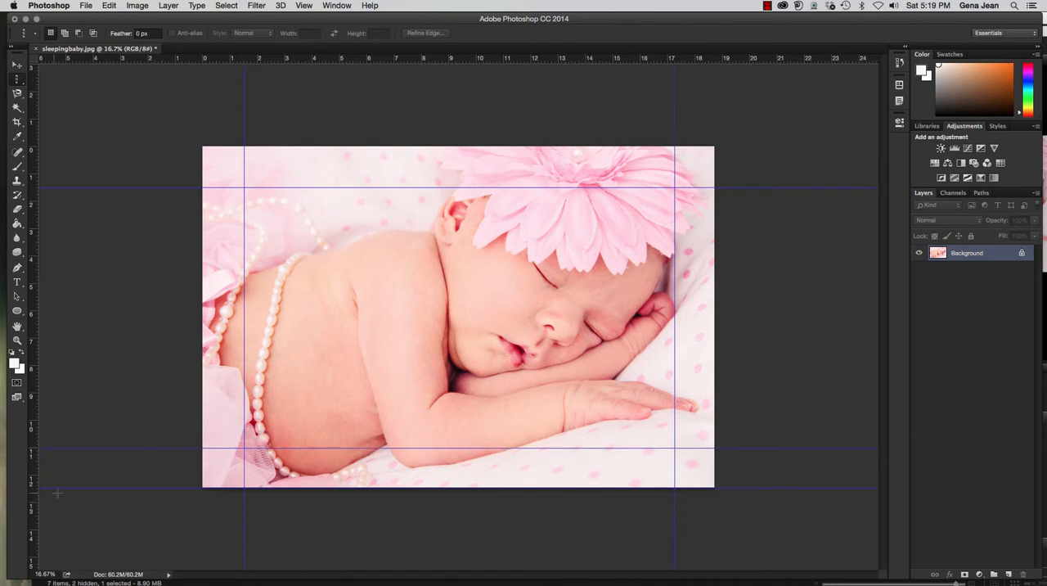
Clear any selection and duplicate the Background layer of the baby photo.
left_click(160, 450)
key("super+d")
key("super+j")
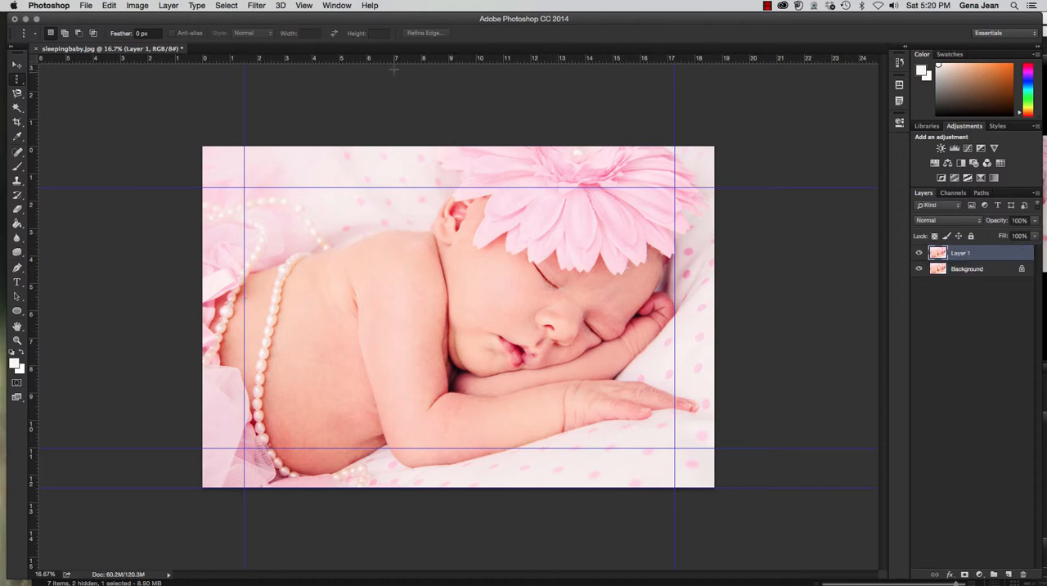
Activate the Elliptical Marquee tool and set its feather to 35 px.
left_click(17, 79)
left_click(83, 88)
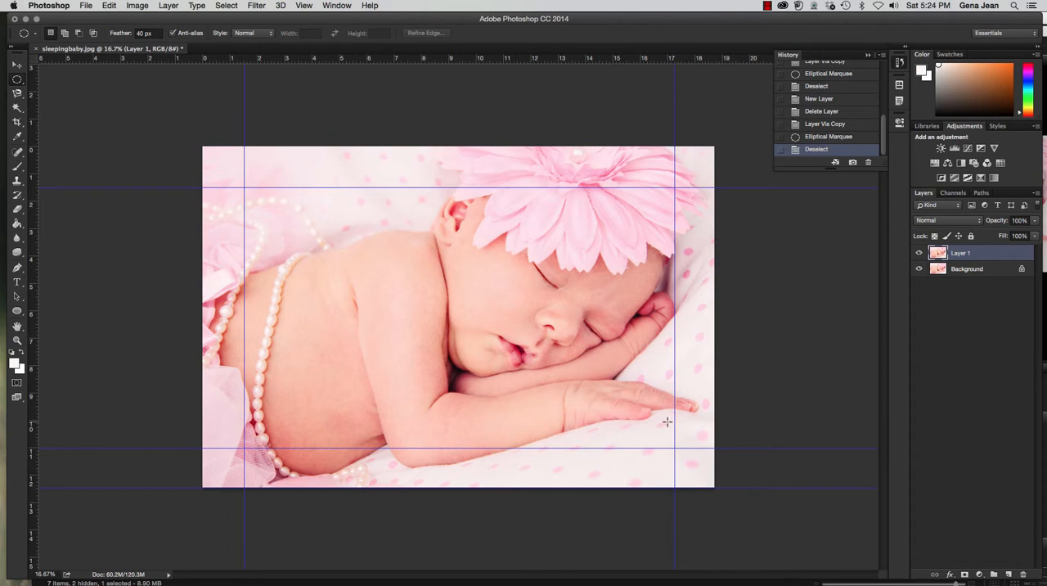
left_click(123, 33)
left_click(156, 34)
key("Return")
type("6")
double_click(152, 34)
Draw an ellipse about 15.7 by 9.5 in within the inner guides and use it as a layer mask on Layer 1.
left_click_drag(244, 188, 244, 187)
left_click_drag(244, 188, 669, 447)
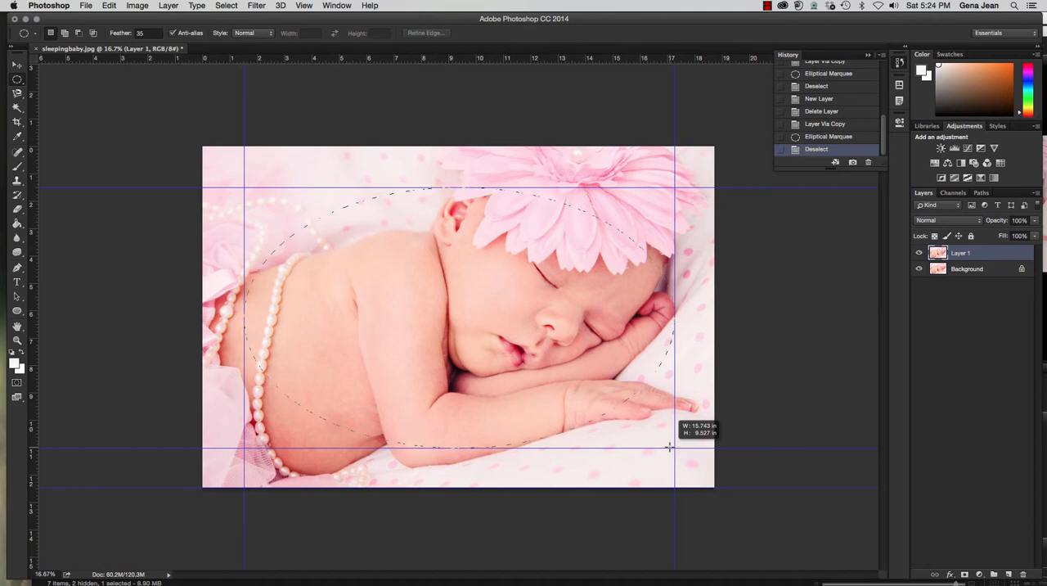
left_click_drag(669, 447, 670, 448)
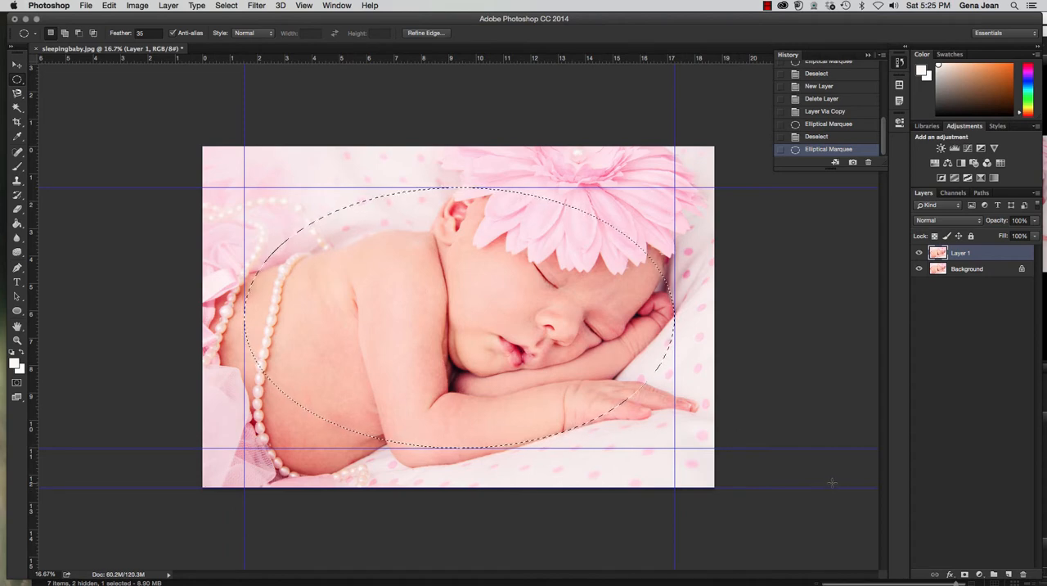
left_click(964, 576)
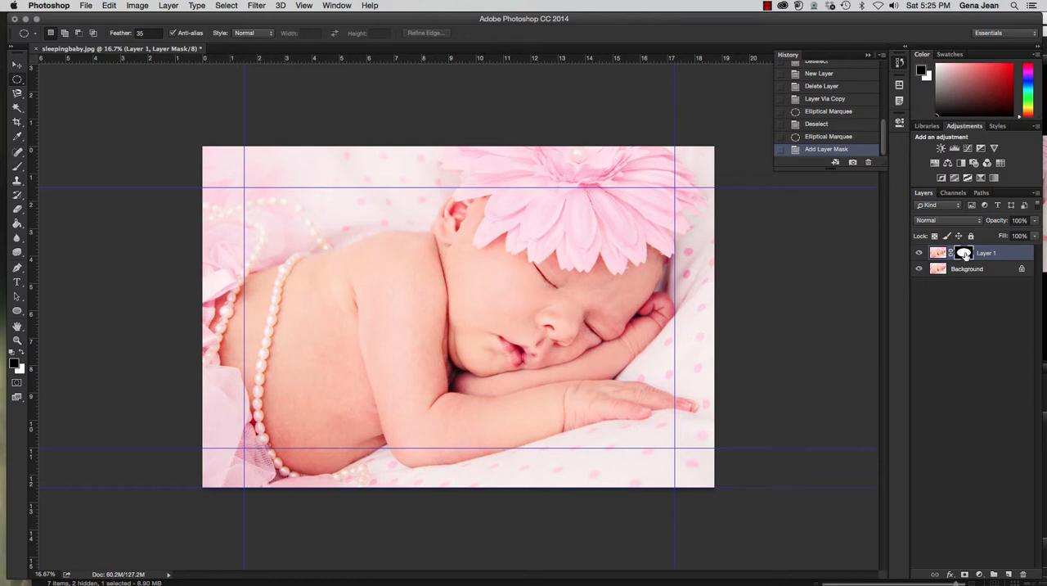
Hide the Background layer and add a new Normal-mode layer named Fill directly above it.
left_click(919, 269)
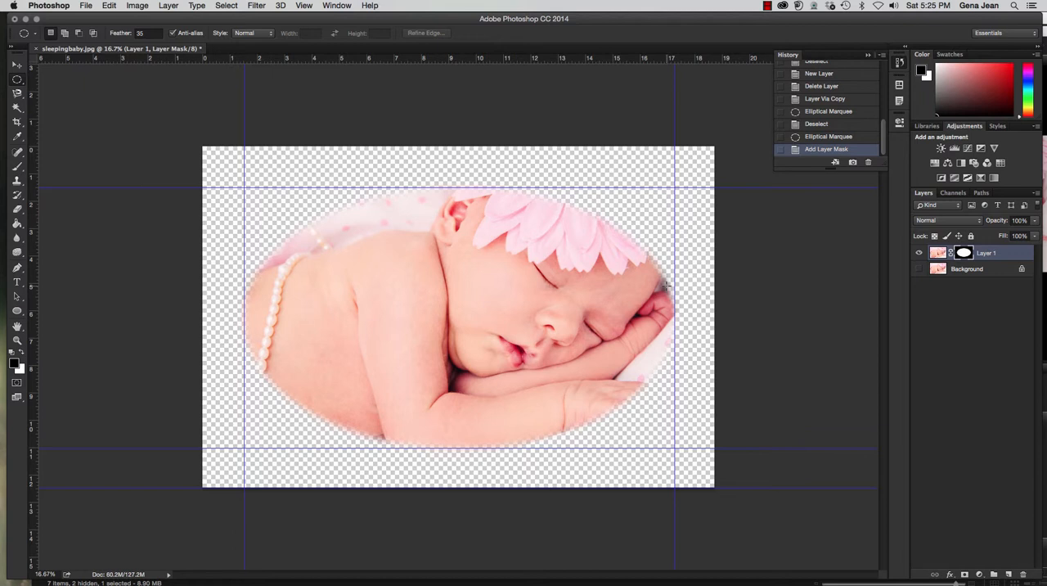
left_click(963, 271)
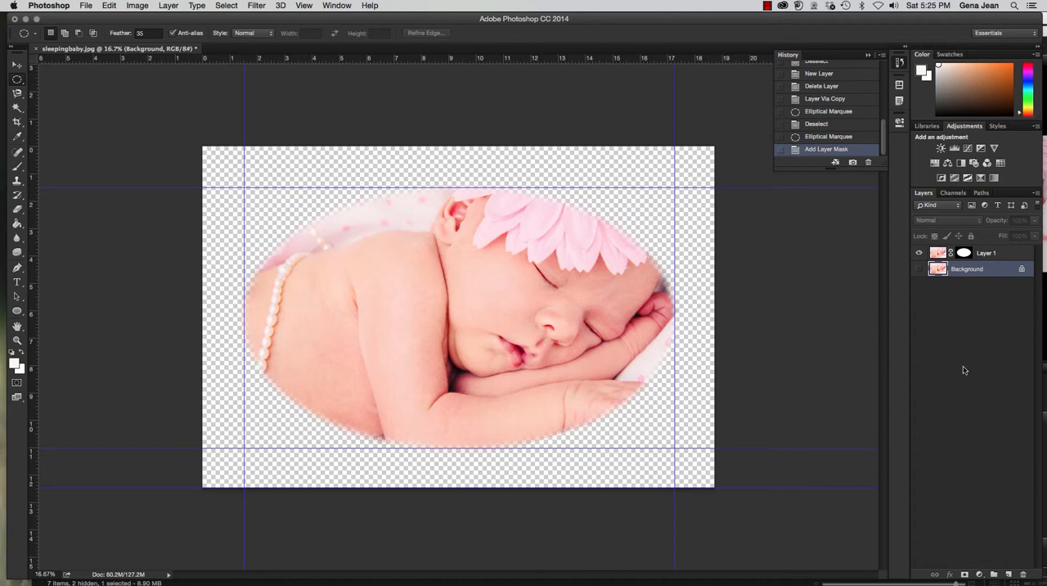
key("super+shift+n")
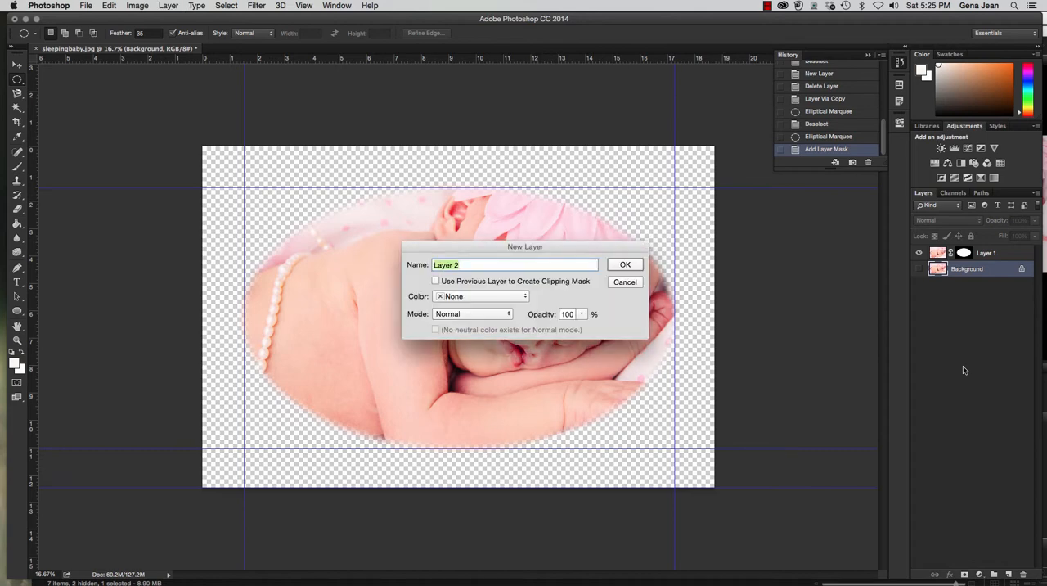
type("Fill")
left_click(486, 313)
left_click(485, 314)
left_click(622, 266)
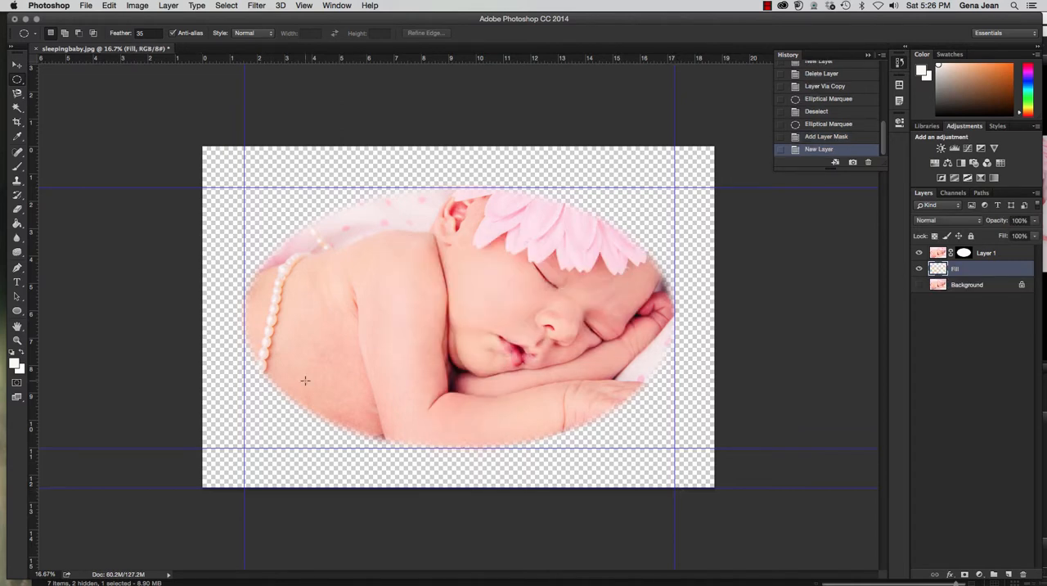
Sample the flower's light pink (#fec9db) as the foreground color and fill the Fill layer with it using the Paint Bucket.
left_click(14, 364)
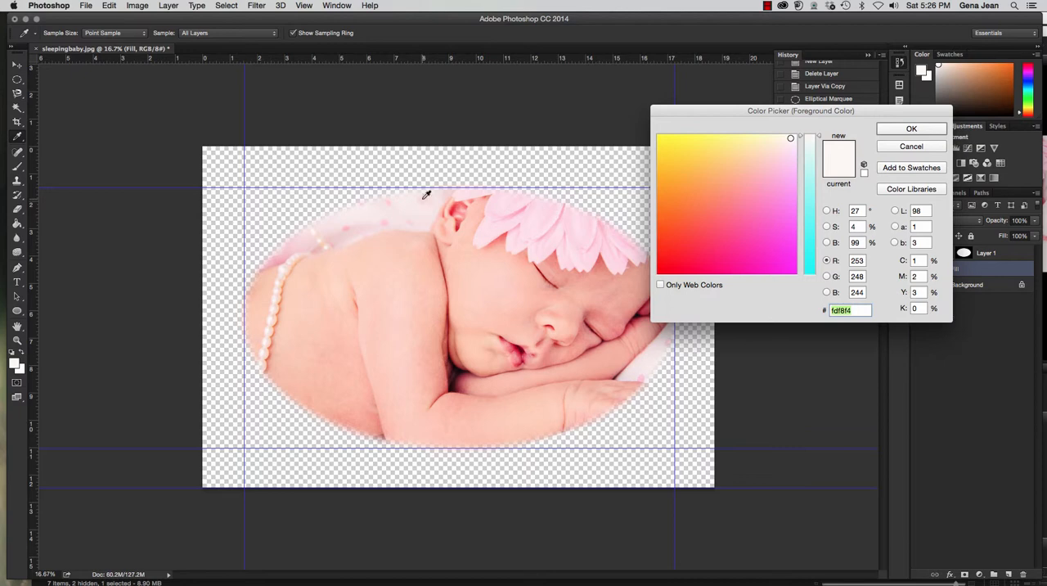
left_click(505, 237)
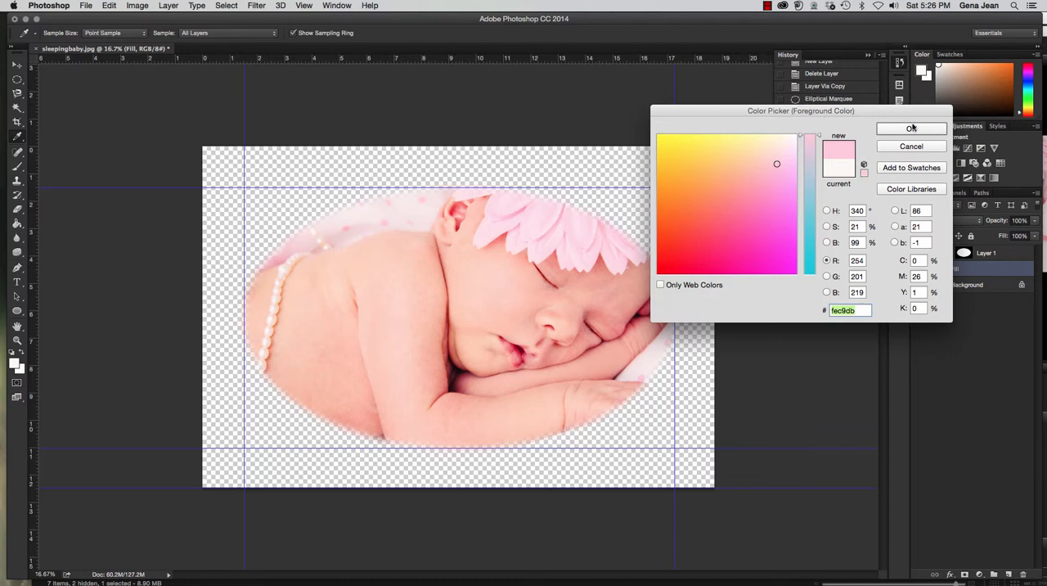
left_click(913, 129)
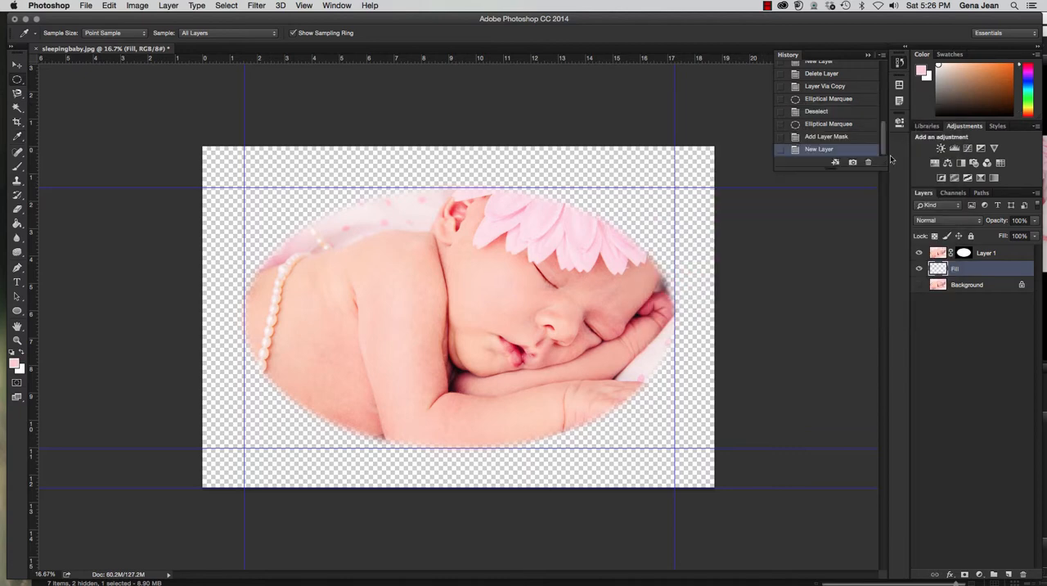
left_click(17, 223)
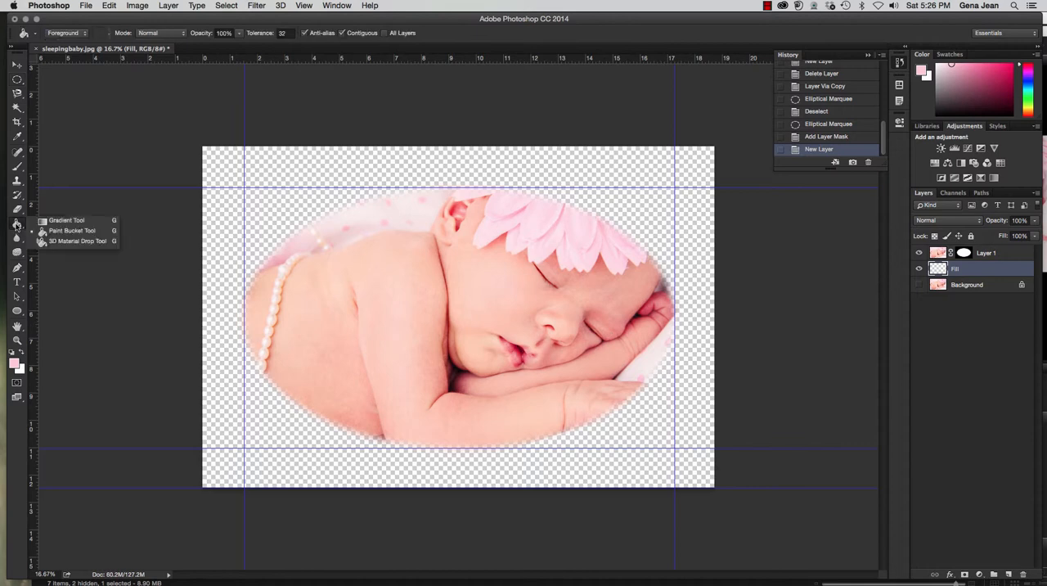
left_click(54, 232)
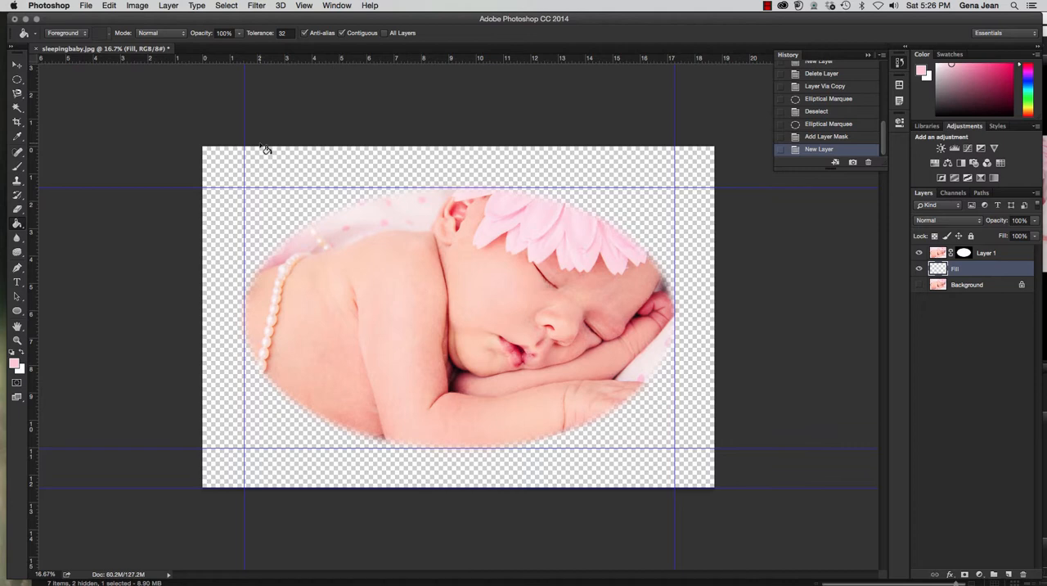
left_click(247, 187)
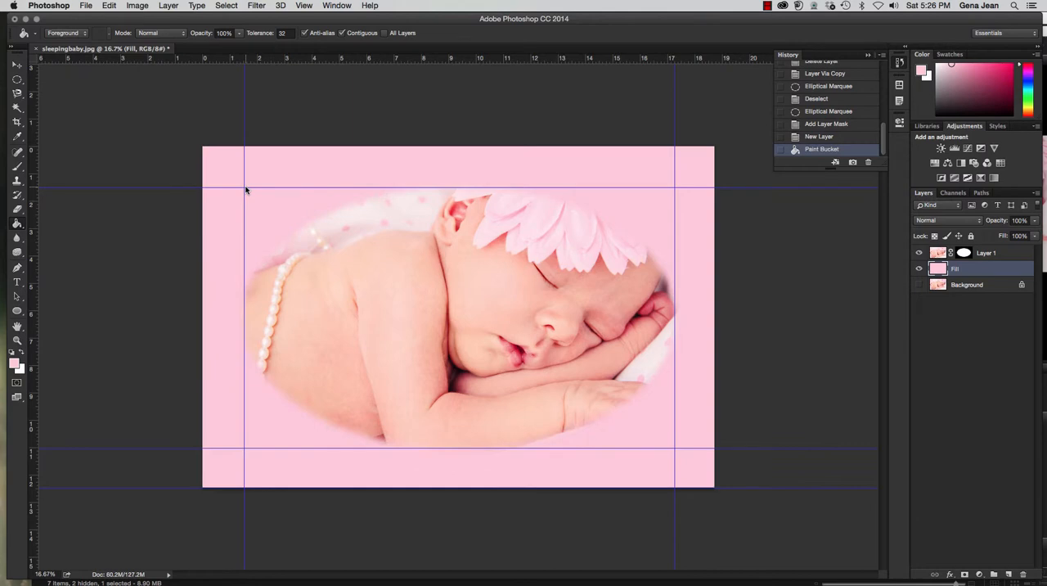
Rename the masked Layer 1 as Vignette and deselect all layers.
left_click(991, 254)
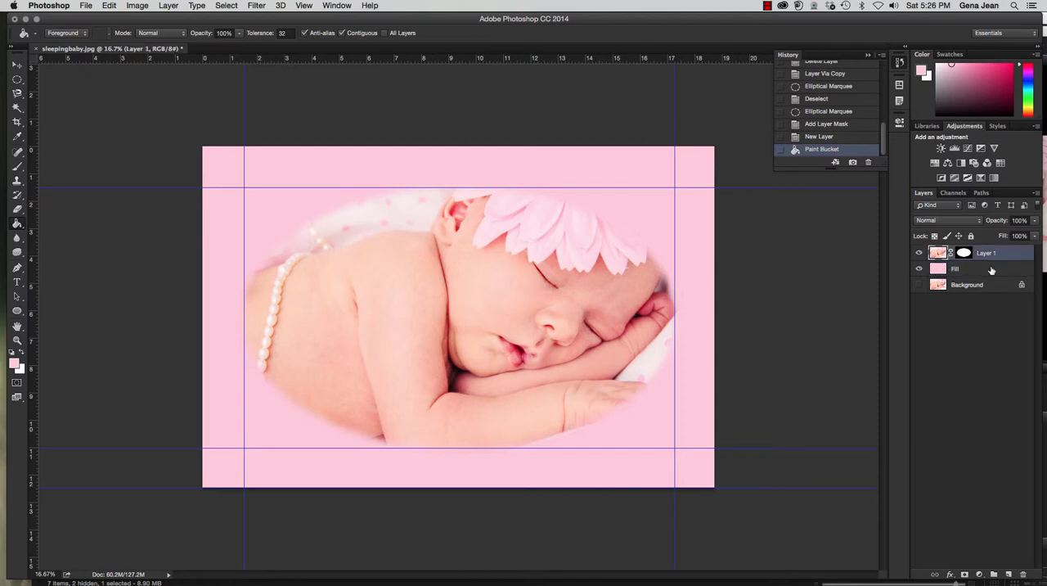
double_click(1002, 254)
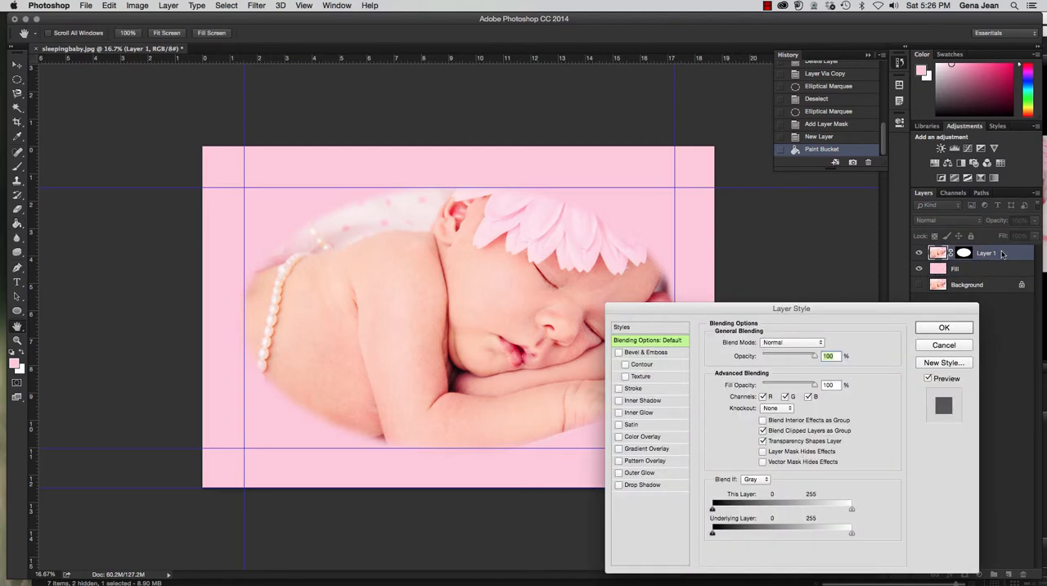
left_click(947, 342)
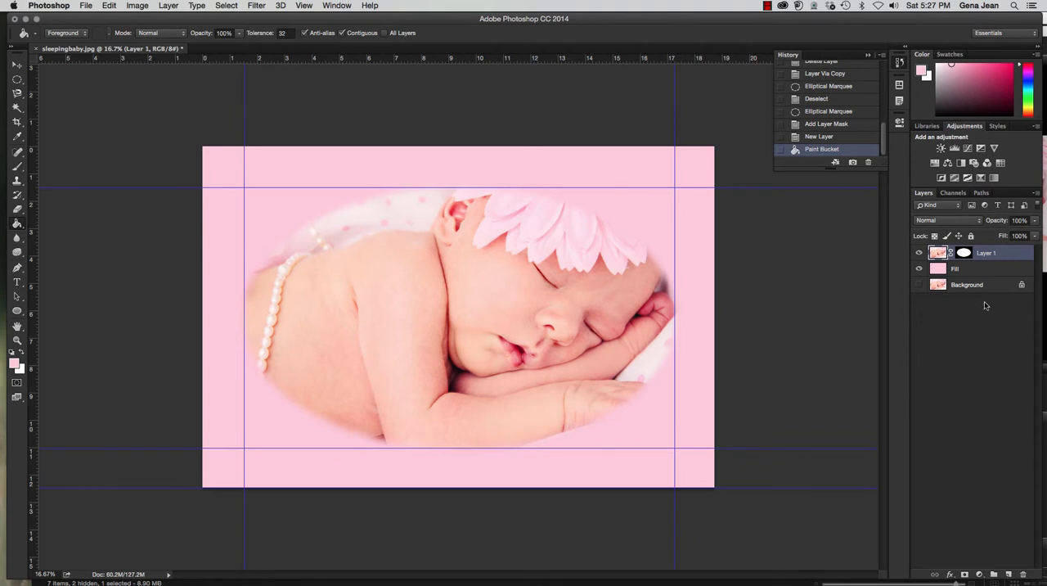
double_click(987, 254)
type("Vignette")
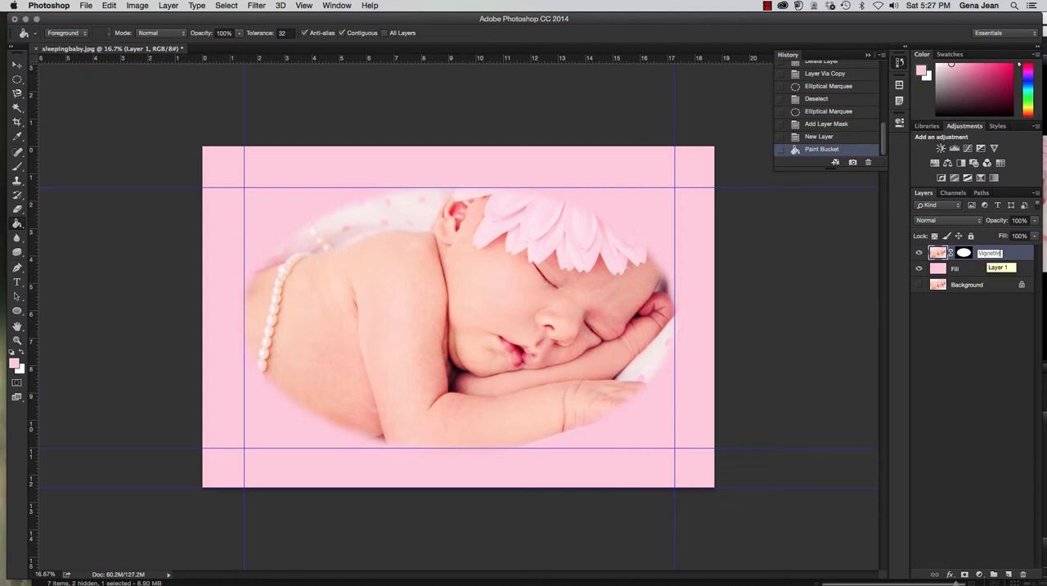
key("Return")
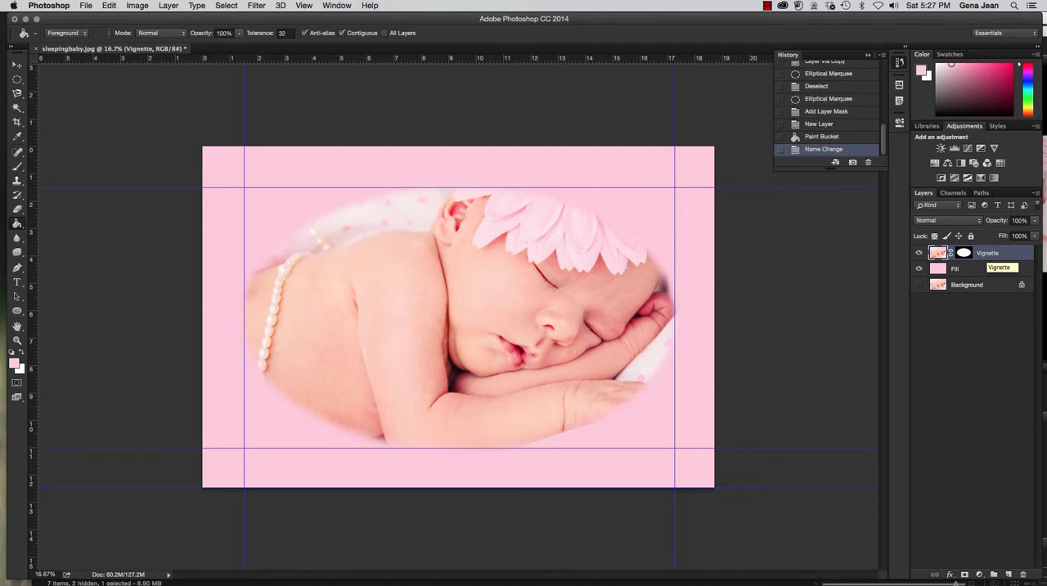
left_click(970, 387)
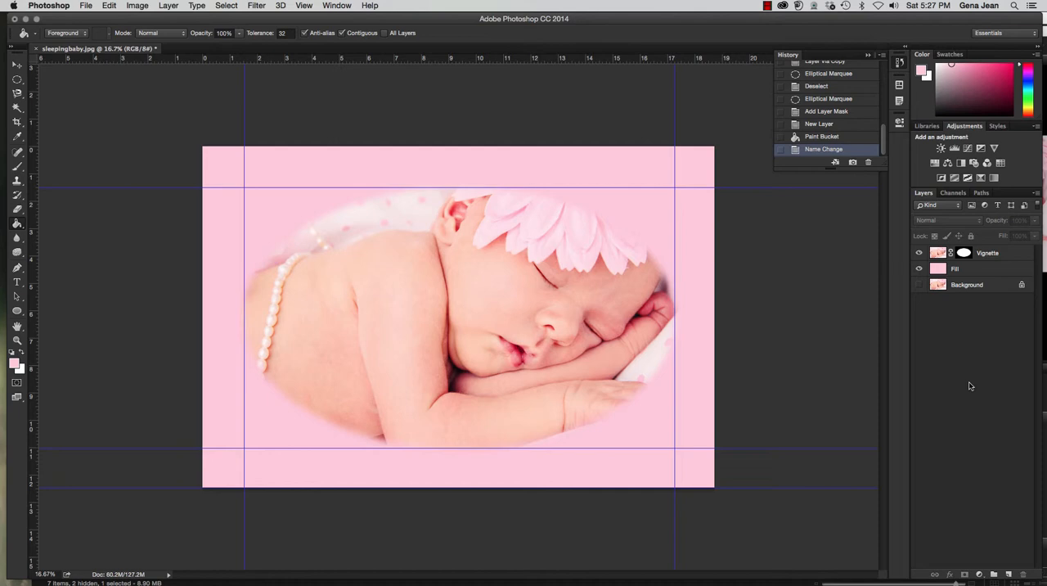
Save the document as a layered PSD in Chapter4, prefixing its file name with 4A, the author's surname and an underscore, and close it.
key("super+shift+s")
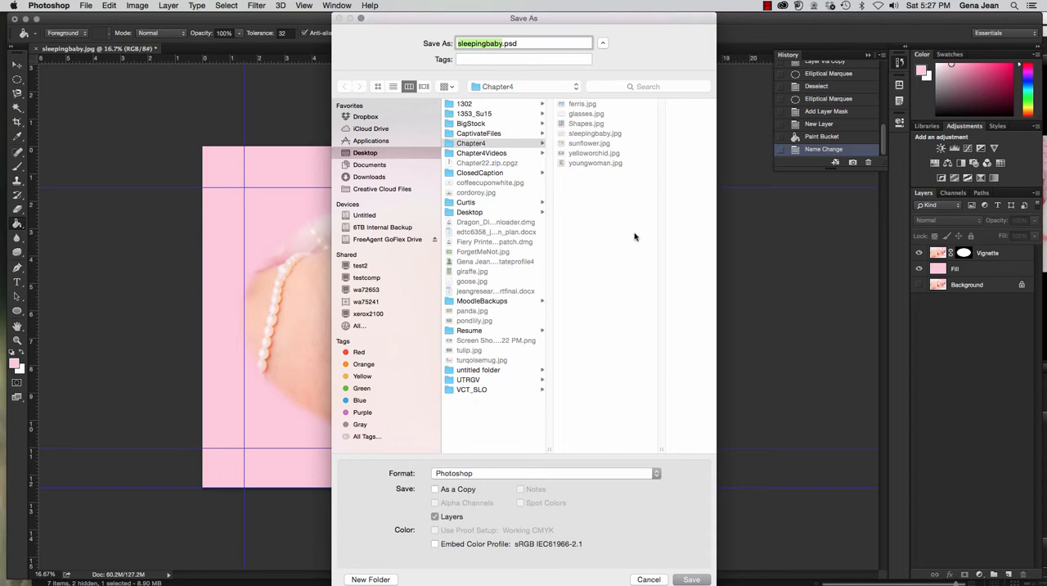
left_click(458, 42)
type("4AJean")
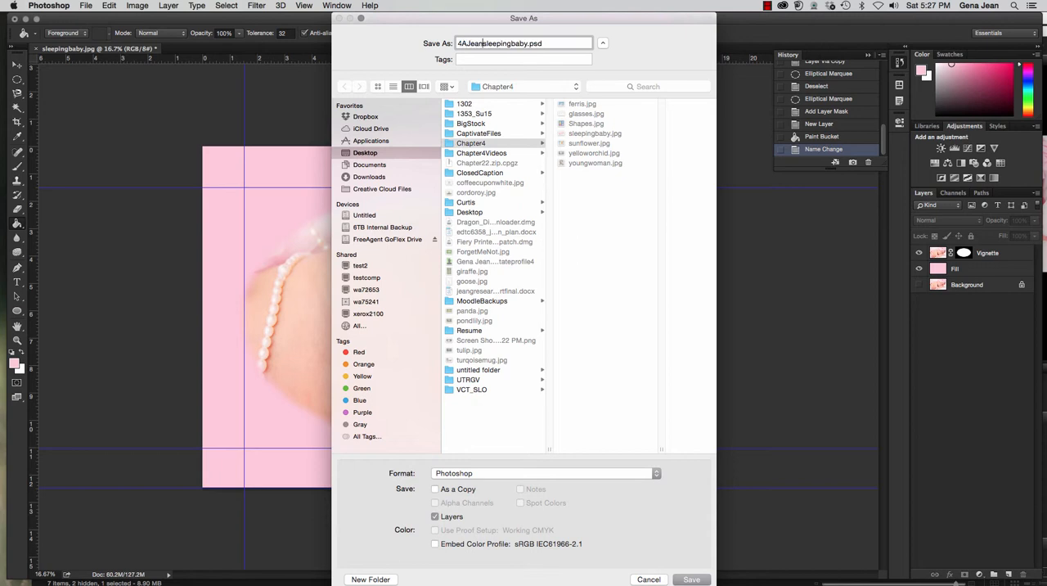
type("_")
left_click(689, 578)
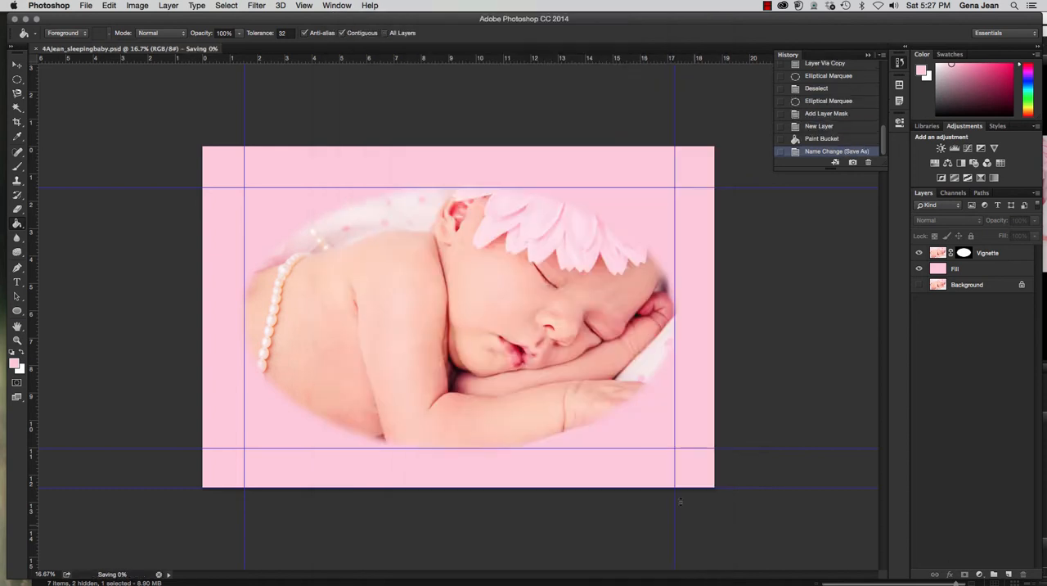
left_click(36, 50)
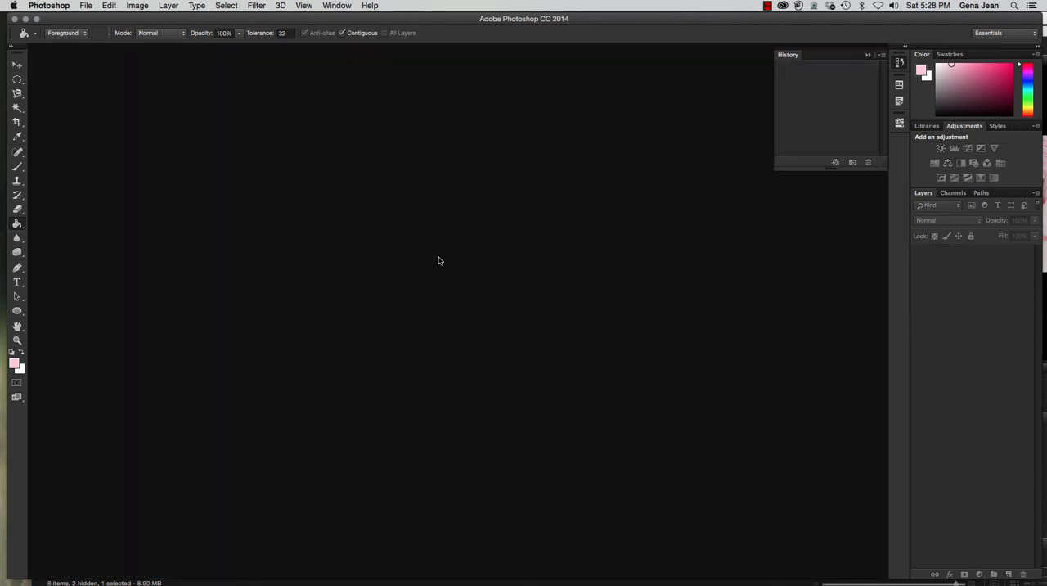